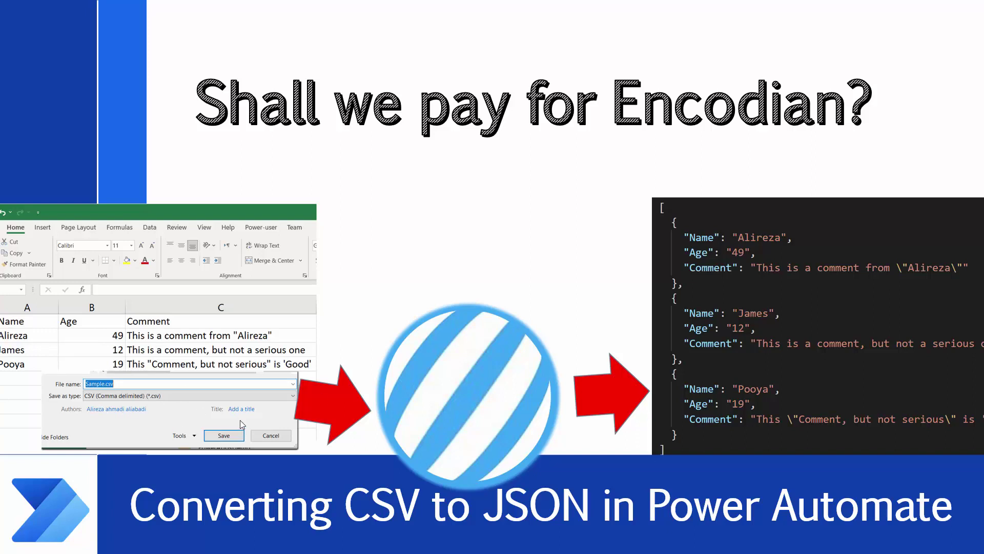
# - Advance the slideshow to the 'Our sample file' slide showing the Name, Age, Comment table
pyautogui.click(288, 421)
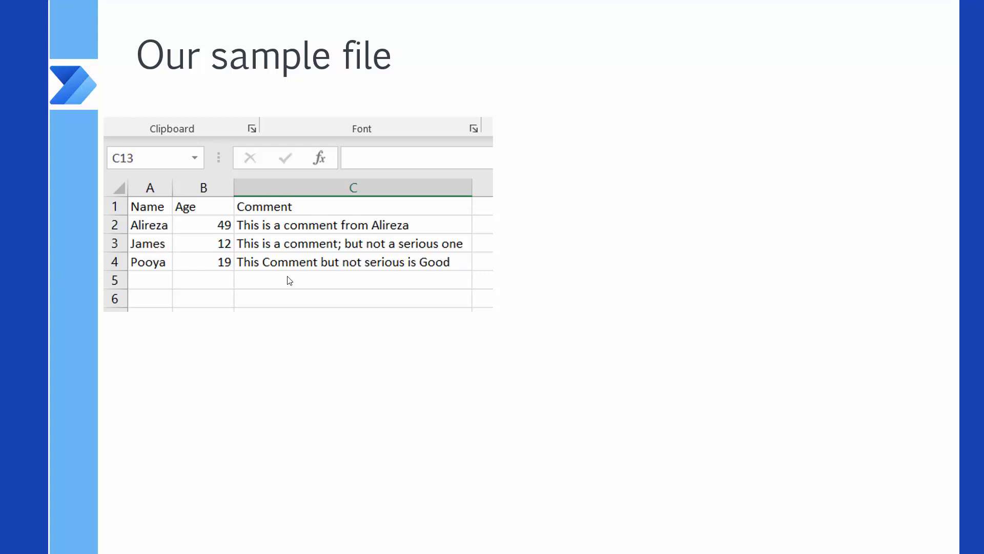
# - Reveal the plain CSV lines and the second table with quoted, comma-containing comments
pyautogui.press('Right')
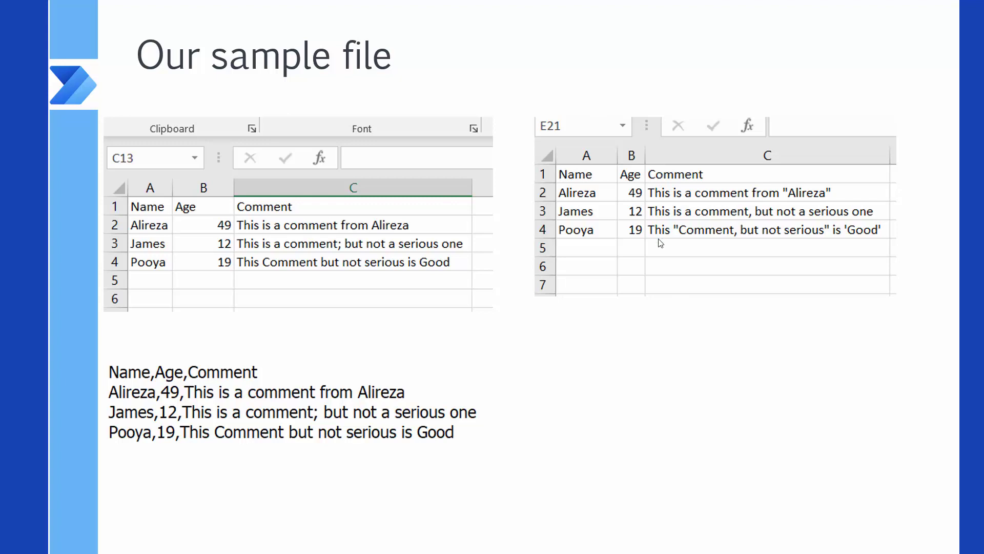
# - Reveal the quoted CSV block beneath the second table
pyautogui.press('Right')
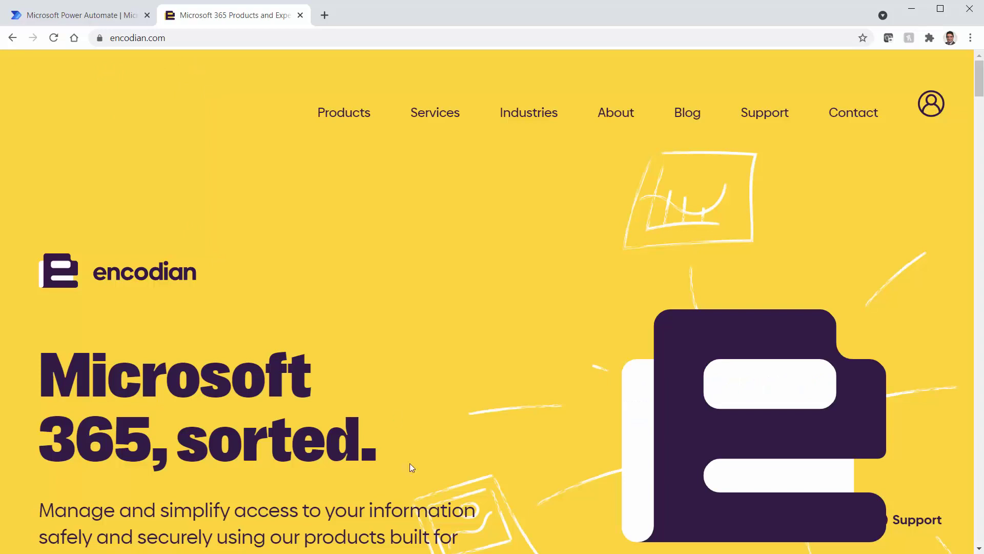
# - Fill in the Flowr free-trial sign-up form on encodian.com, keeping Flowr as the product of interest
pyautogui.moveTo(353, 120)
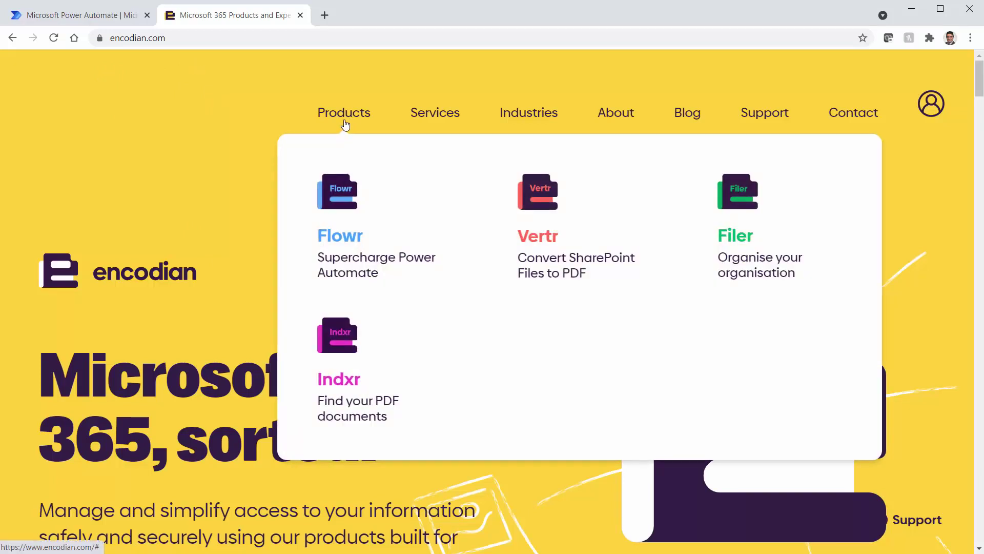
pyautogui.click(347, 205)
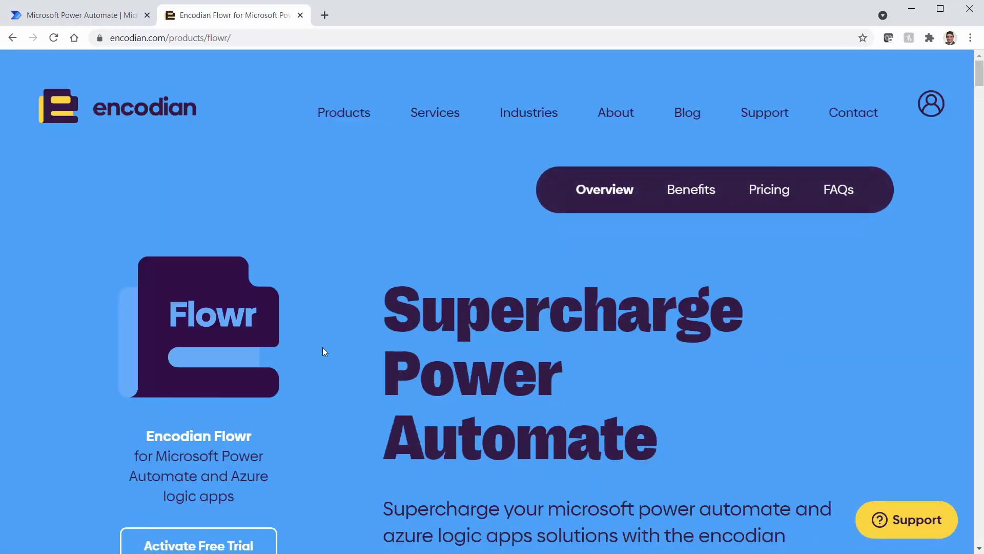
pyautogui.scroll(-5, 528, 394)
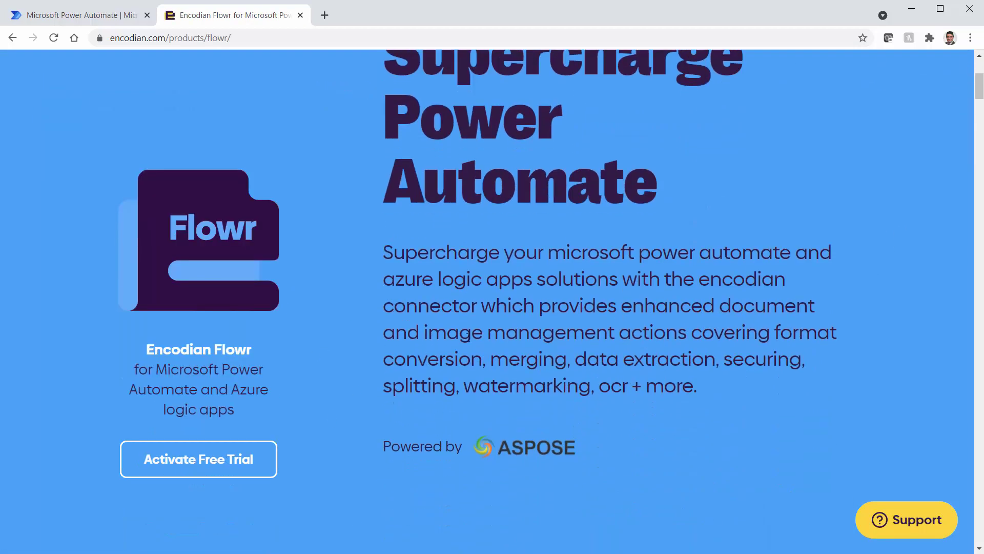
pyautogui.click(183, 462)
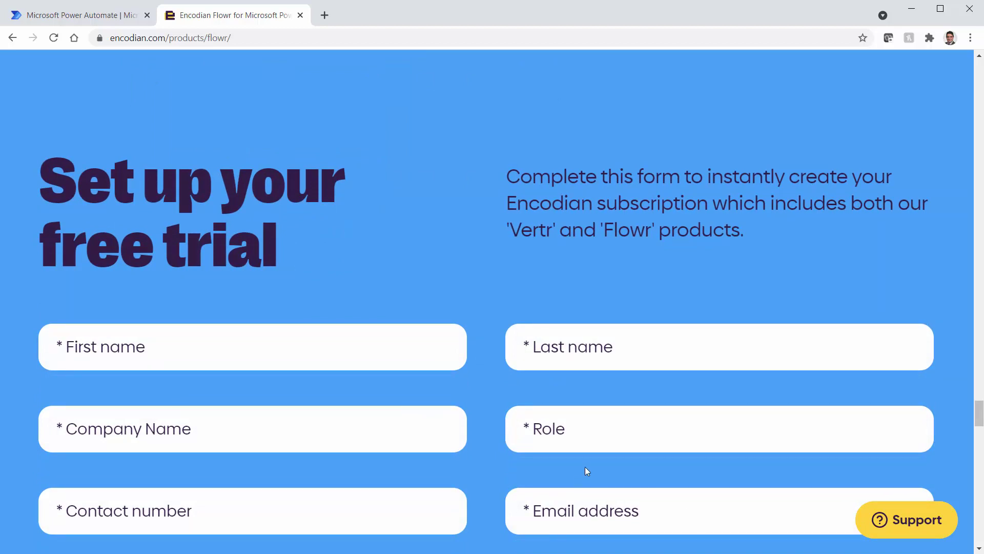
pyautogui.scroll(-2, 585, 467)
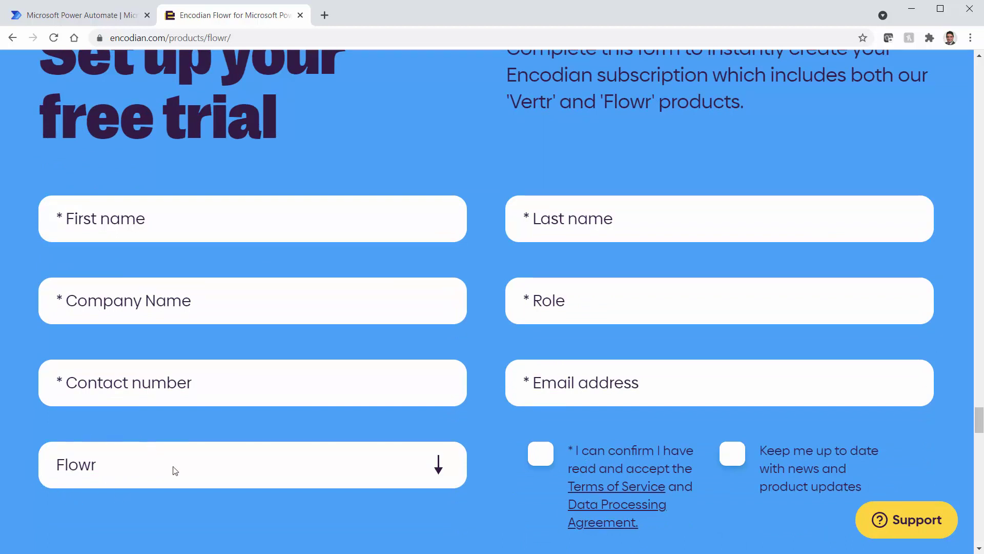
pyautogui.click(414, 471)
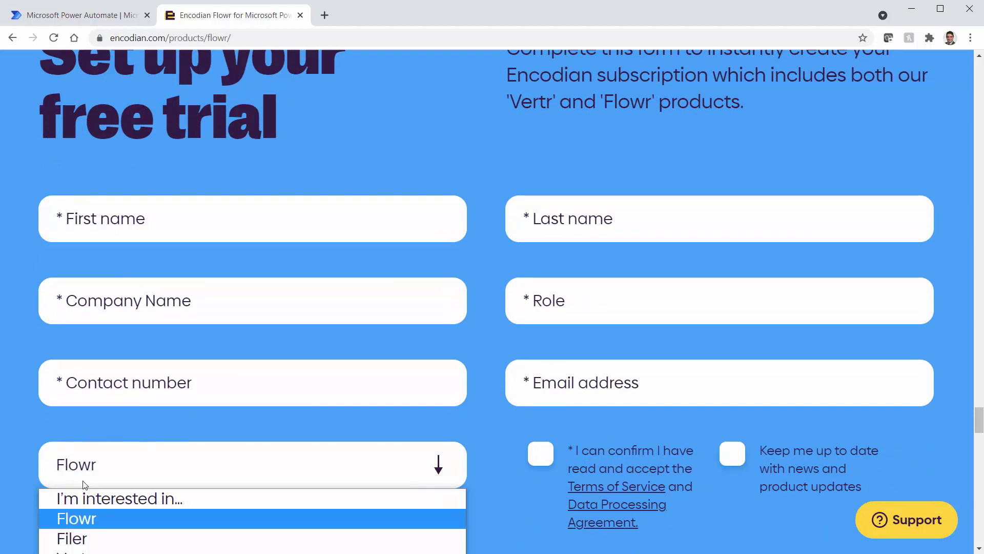
pyautogui.click(32, 436)
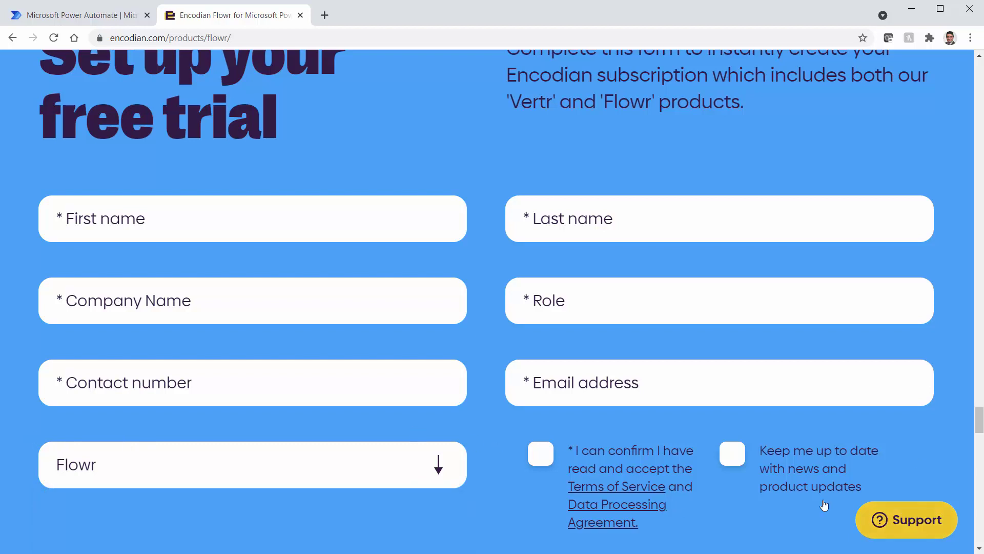
pyautogui.scroll(-2, 790, 493)
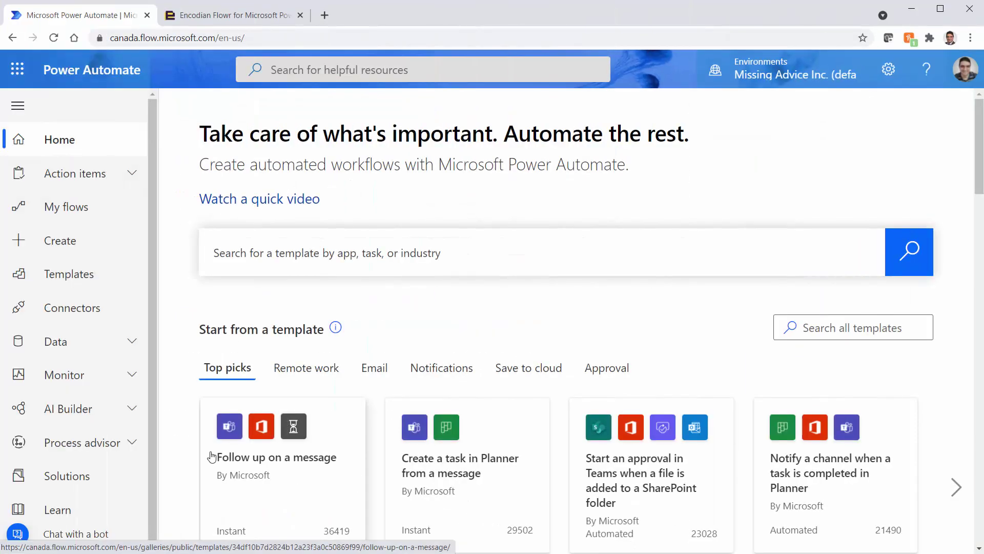
# - Create an instant cloud flow named 'Encodian-Test' with a 'Manually trigger a flow' trigger
pyautogui.click(65, 251)
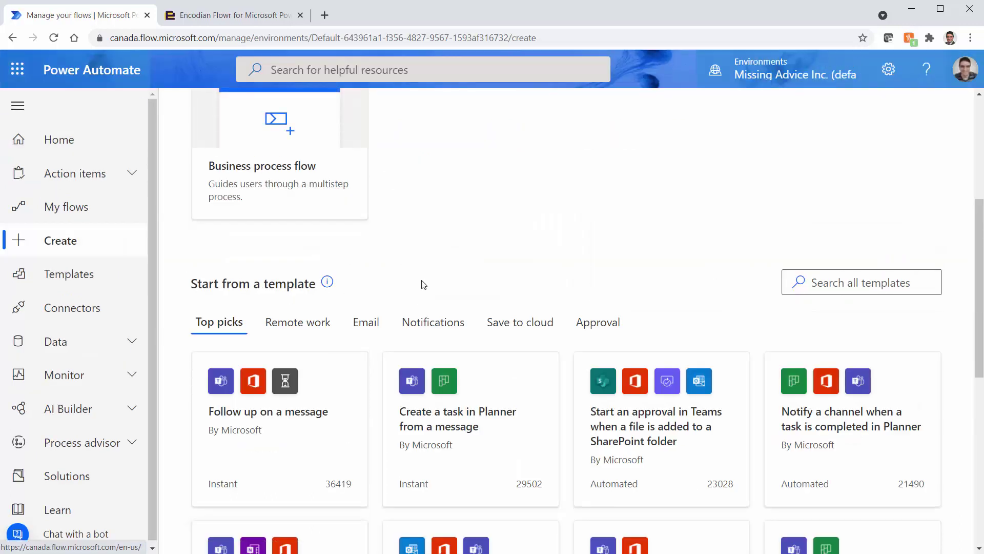
pyautogui.scroll(4, 419, 283)
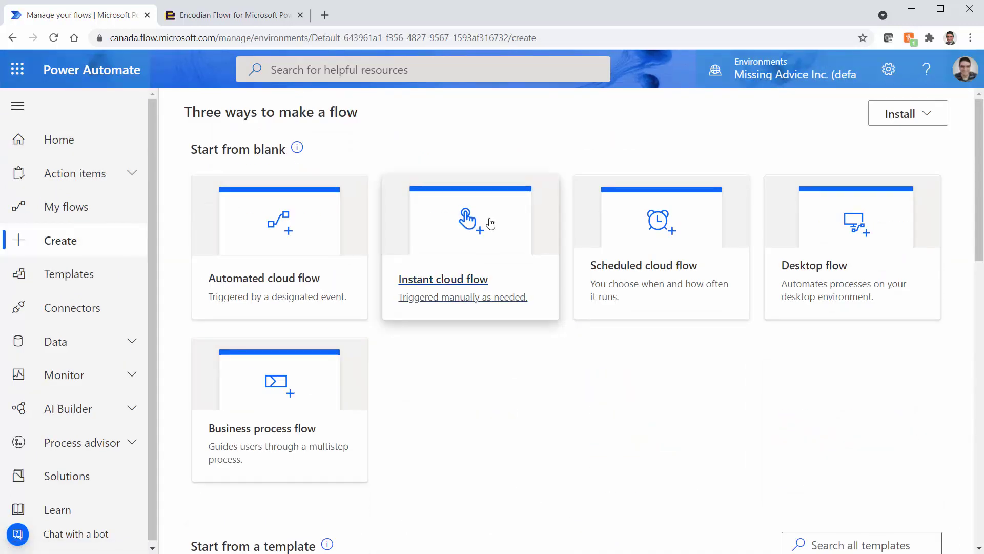
pyautogui.click(476, 236)
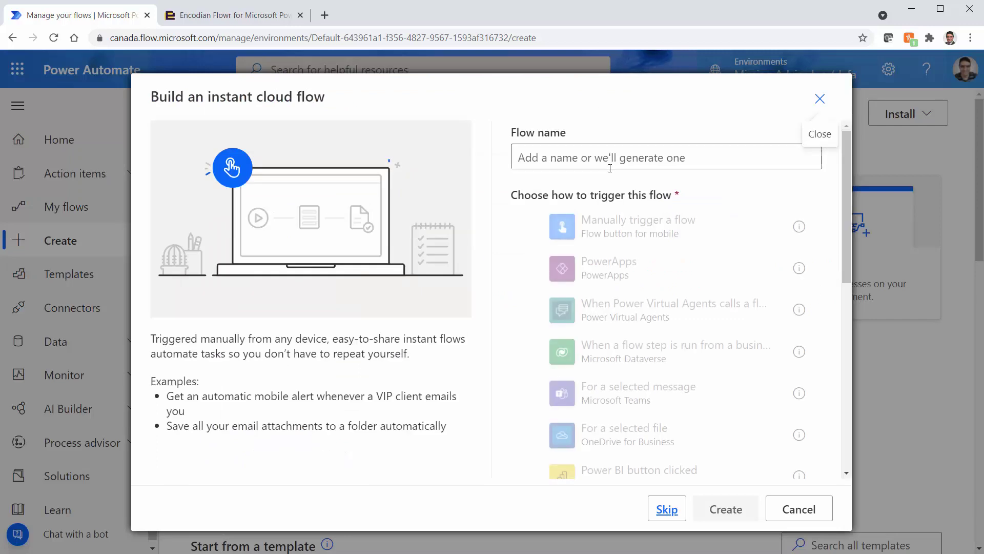
pyautogui.click(747, 160)
pyautogui.write('En')
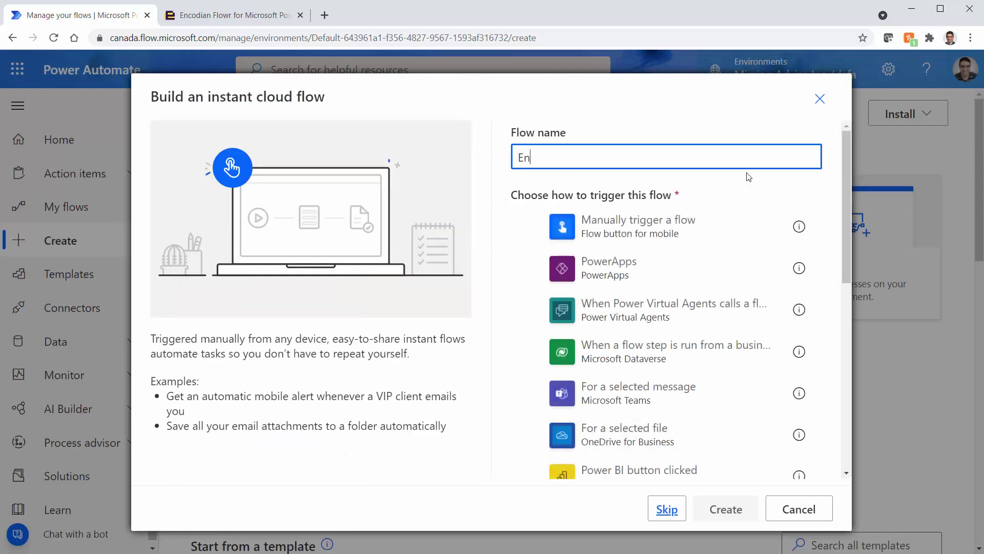
pyautogui.write('codian-Test')
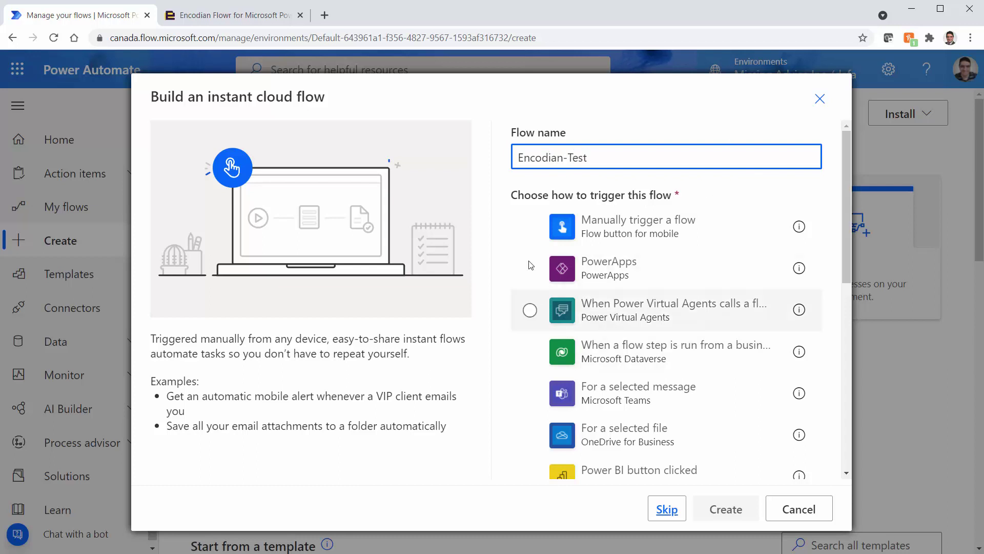
pyautogui.click(590, 239)
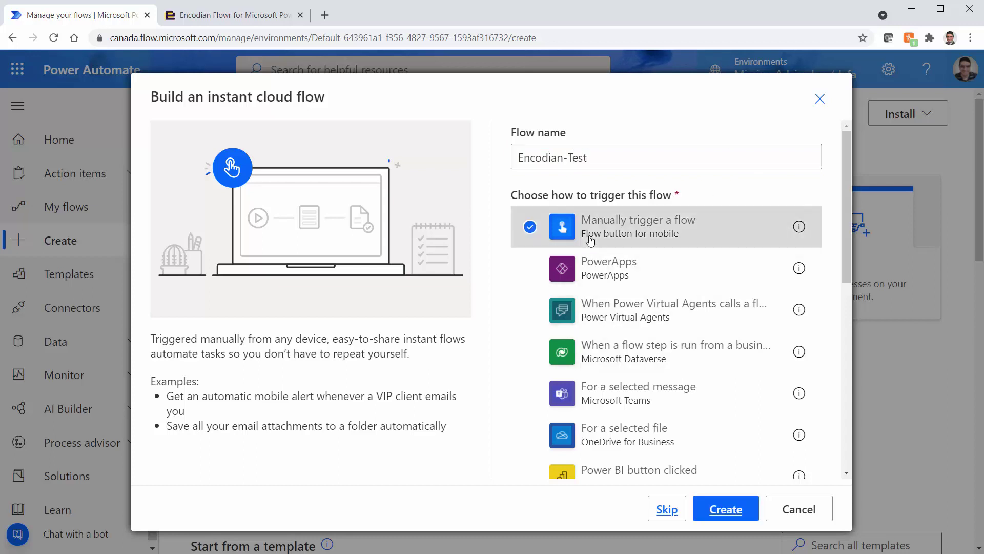
pyautogui.click(724, 509)
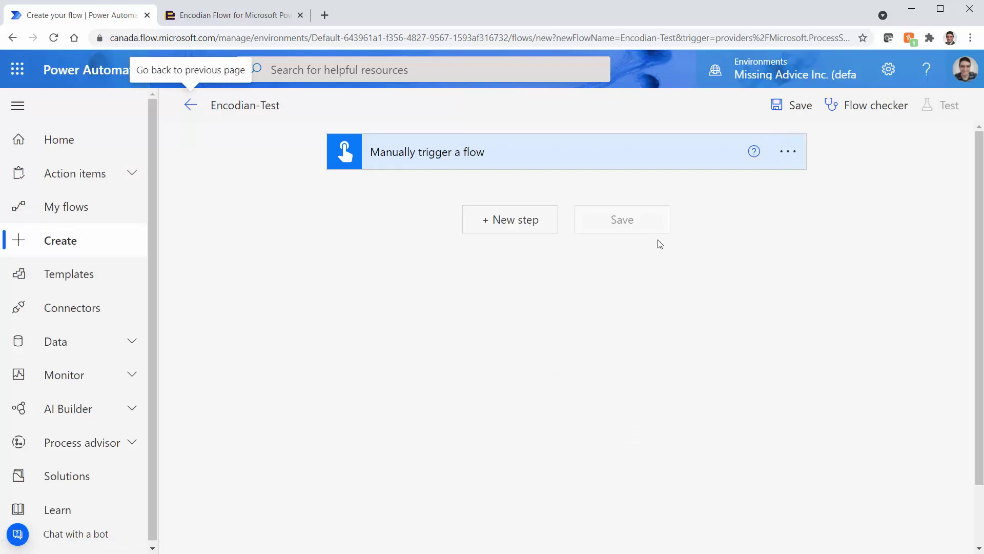
# - Add an Initialize variable step named CSVSample of type String, ready for its value
pyautogui.click(518, 226)
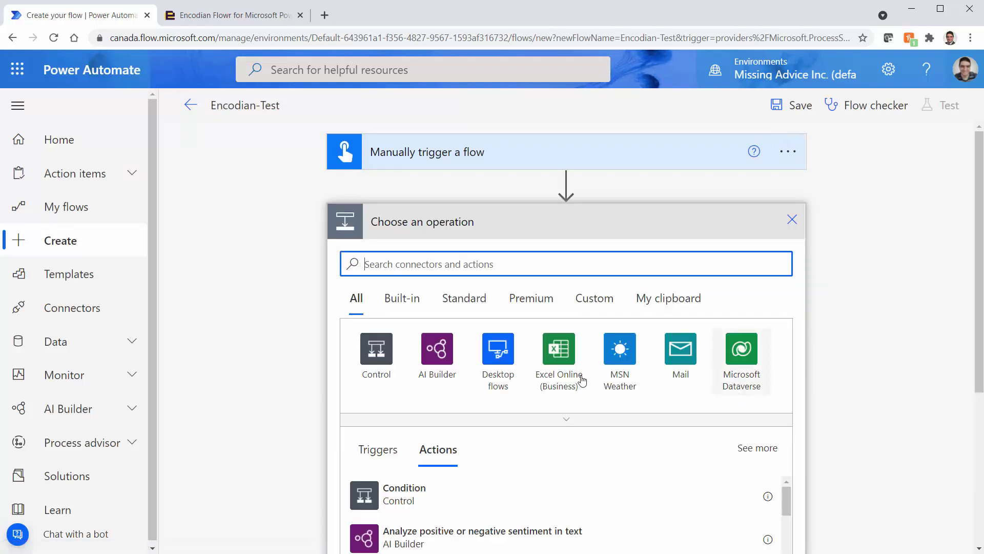
pyautogui.write('initial')
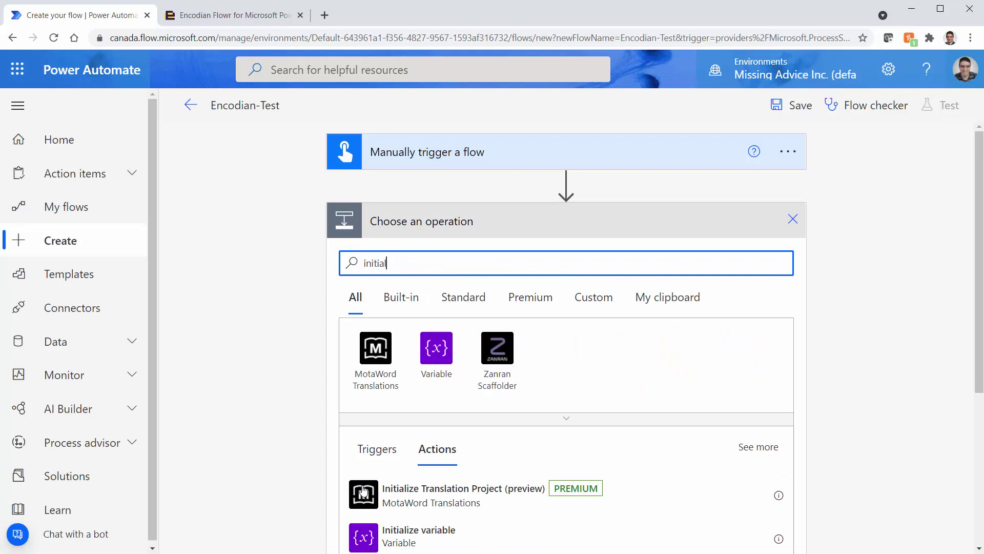
pyautogui.click(717, 400)
pyautogui.click(615, 537)
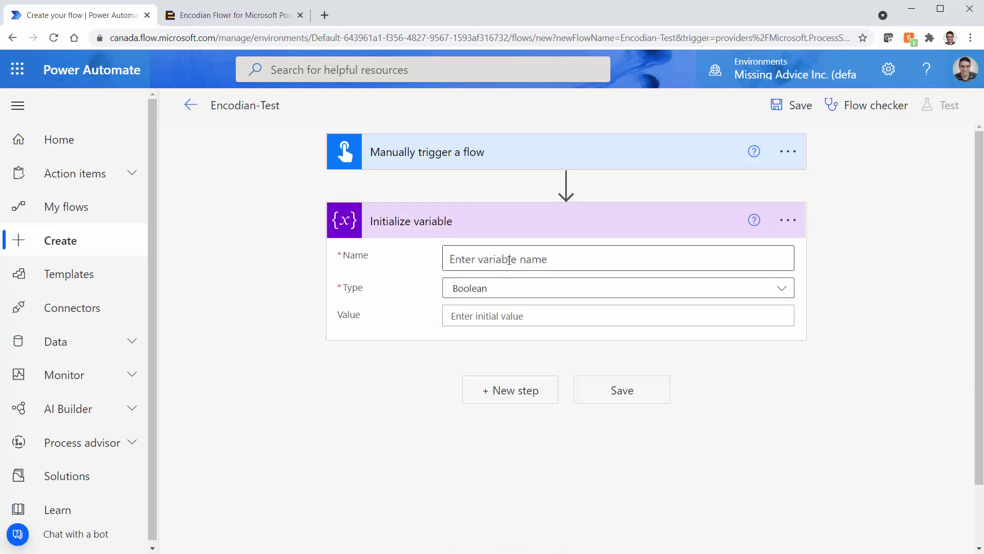
pyautogui.write('CSV')
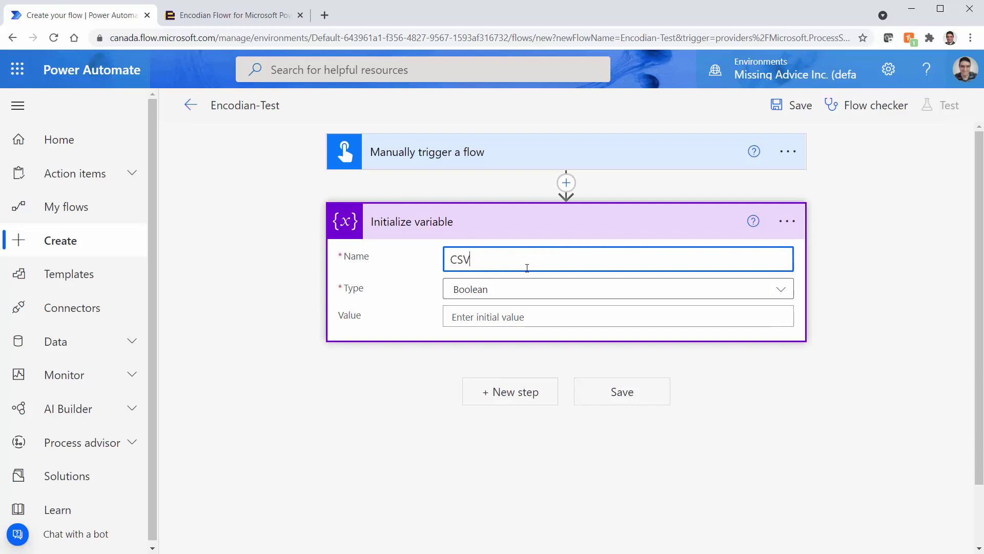
pyautogui.write('Sample')
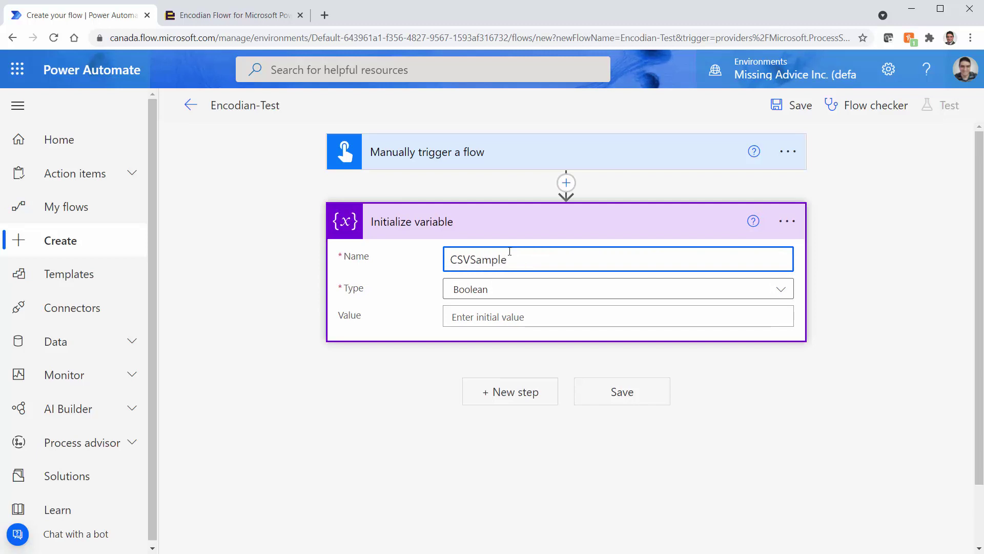
pyautogui.click(545, 292)
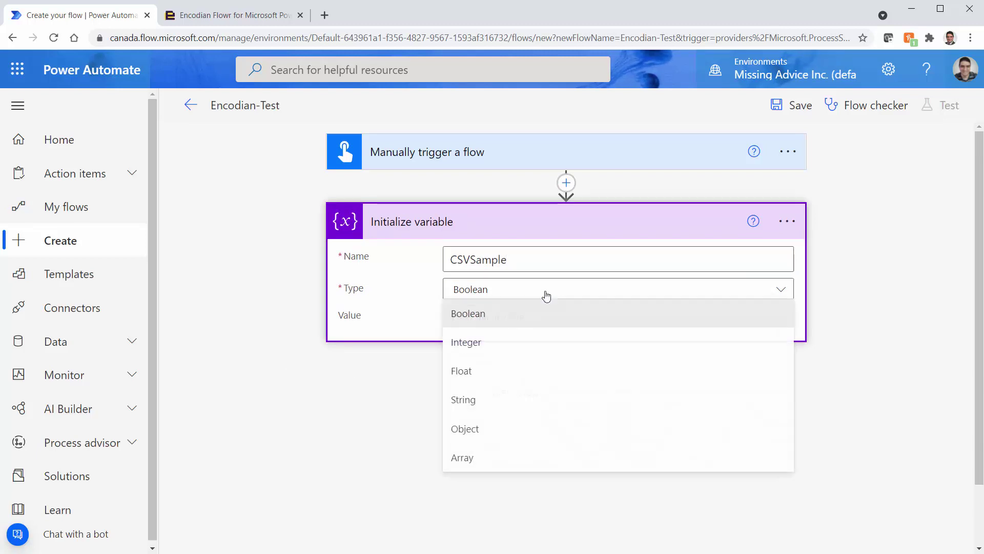
pyautogui.click(487, 413)
pyautogui.click(504, 320)
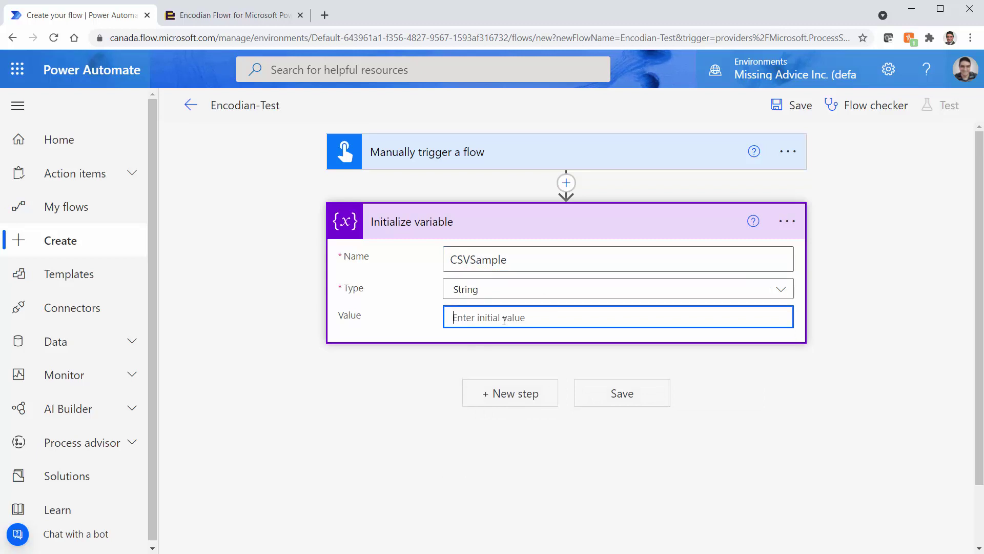
# - Open Sample1.csv in Notepad and select all of its CSV text
pyautogui.hotkey('alt', 'Tab')
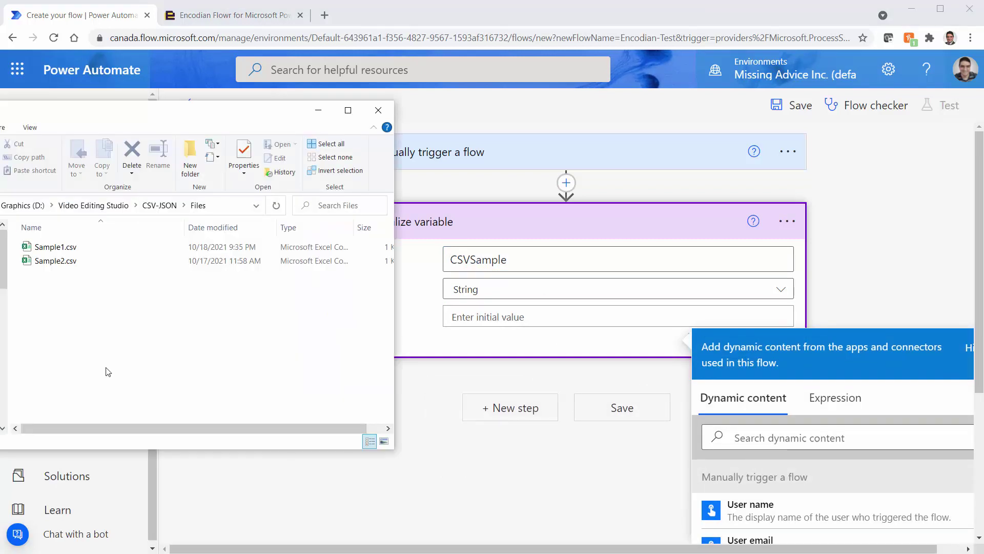
pyautogui.rightClick(71, 251)
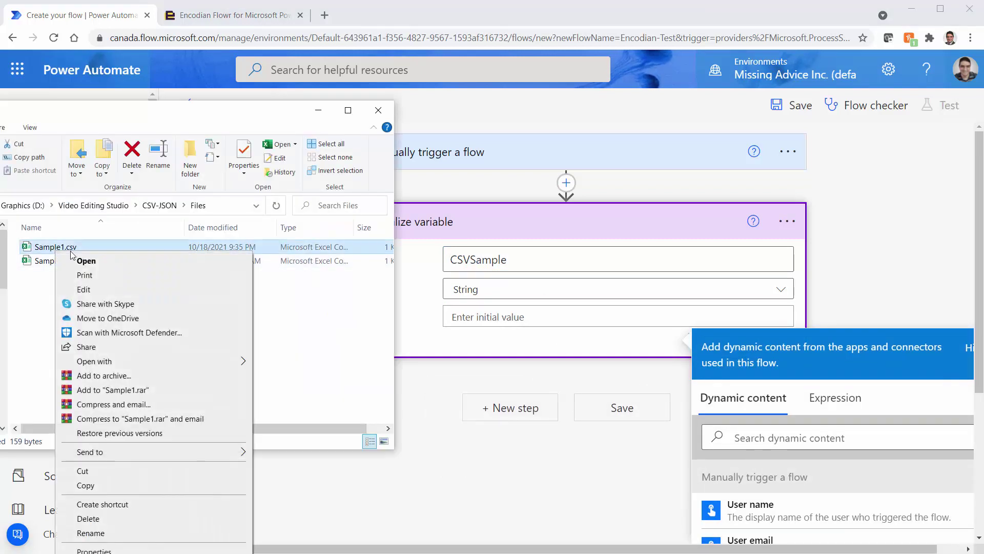
pyautogui.moveTo(131, 363)
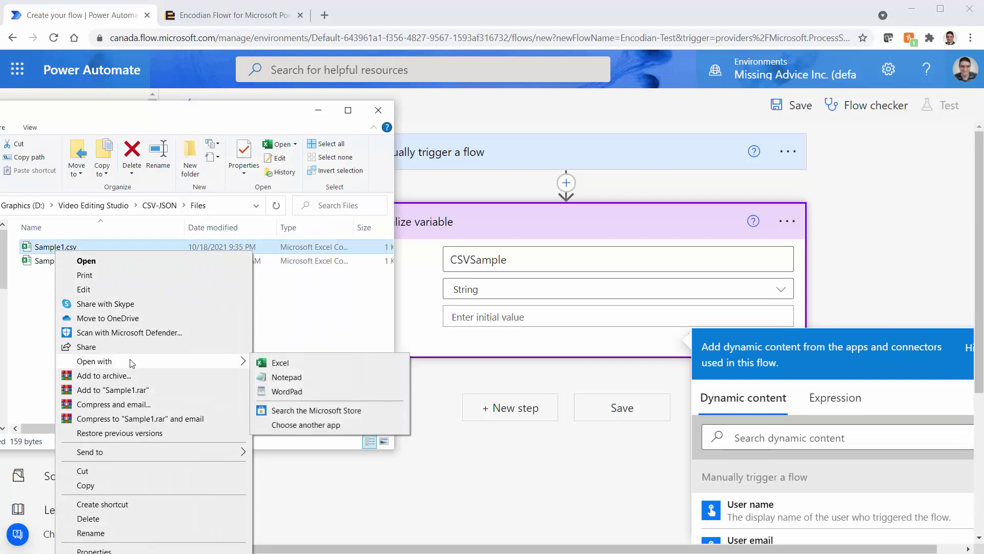
pyautogui.click(286, 377)
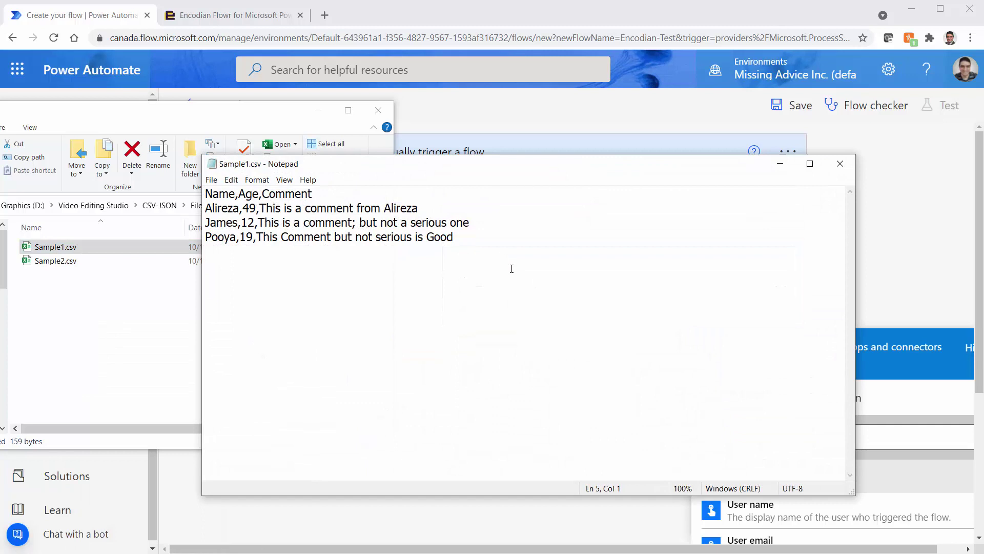
pyautogui.hotkey('ctrl', 'a')
pyautogui.hotkey('ctrl', 'c')
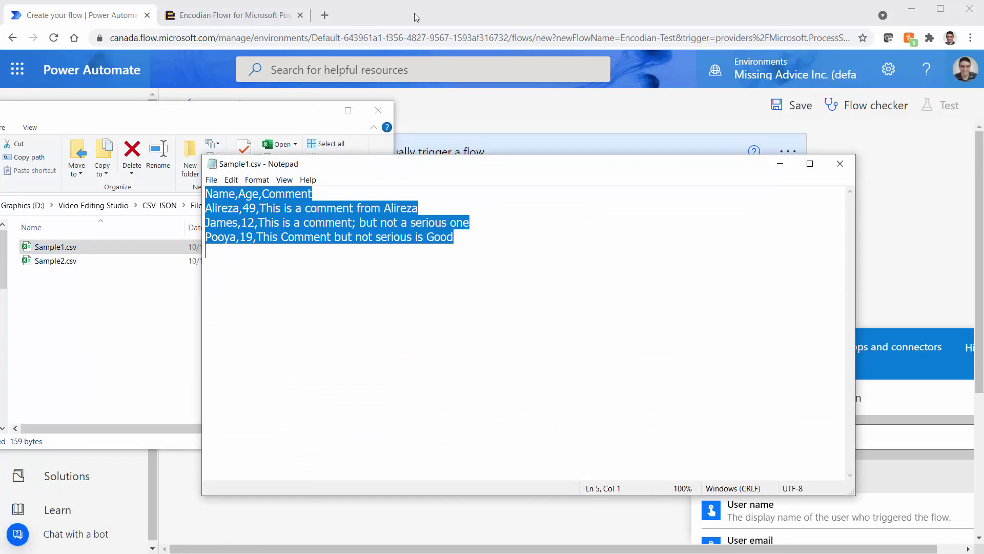
# - Paste the four-line CSV sample into CSVSample's value, trim the blank line, and save
pyautogui.click(101, 22)
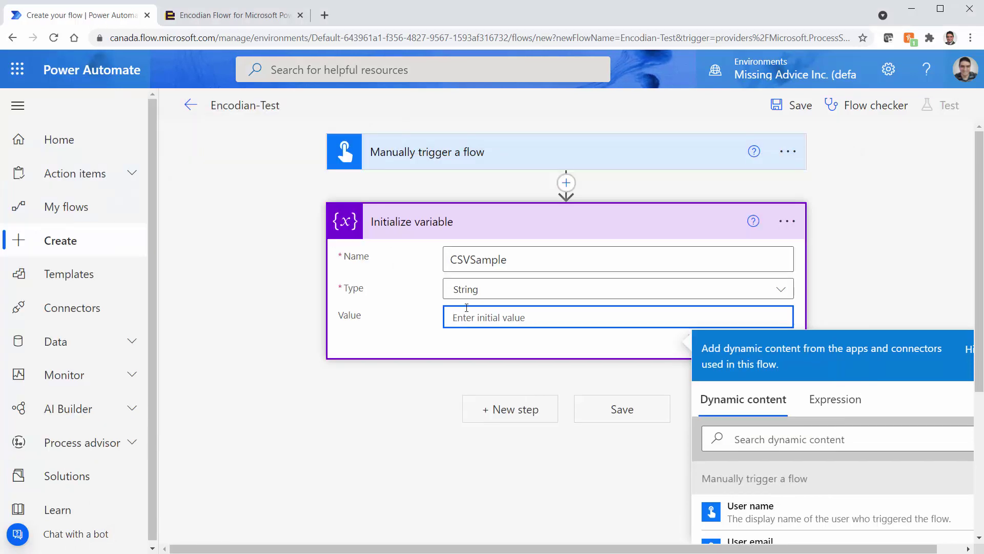
pyautogui.hotkey('ctrl', 'v')
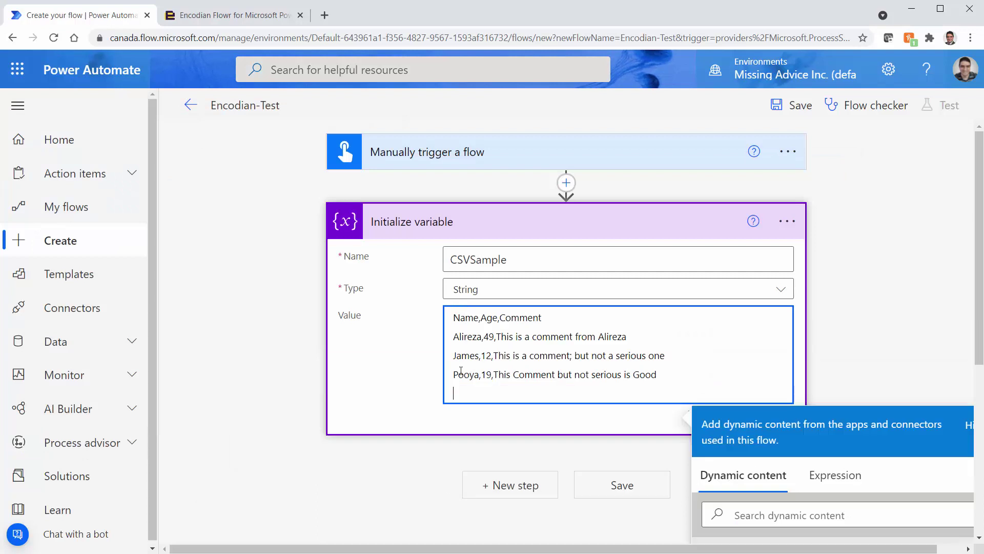
pyautogui.press('BackSpace')
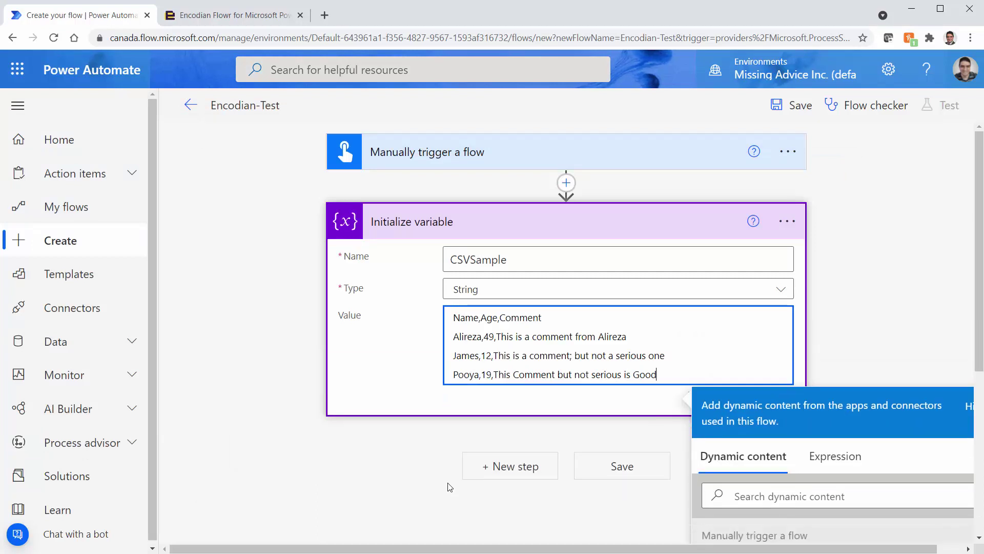
pyautogui.click(800, 105)
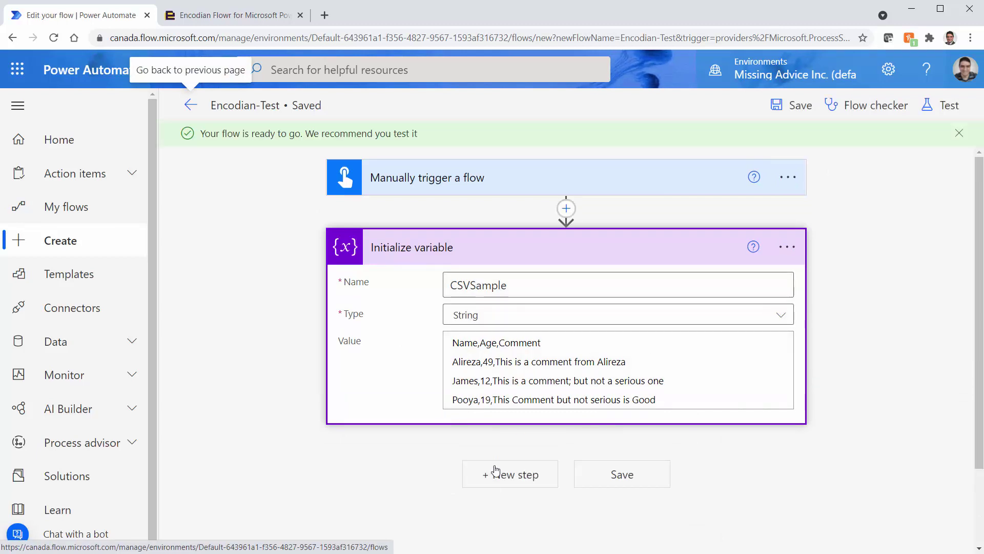
# - Add an Encodian Parse CSV step after the variable
pyautogui.click(502, 476)
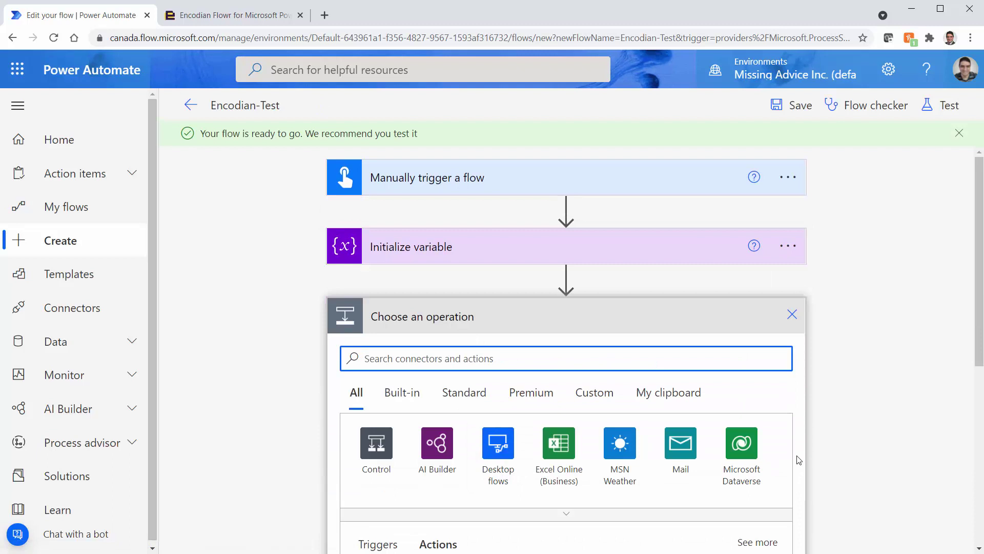
pyautogui.write('Pa')
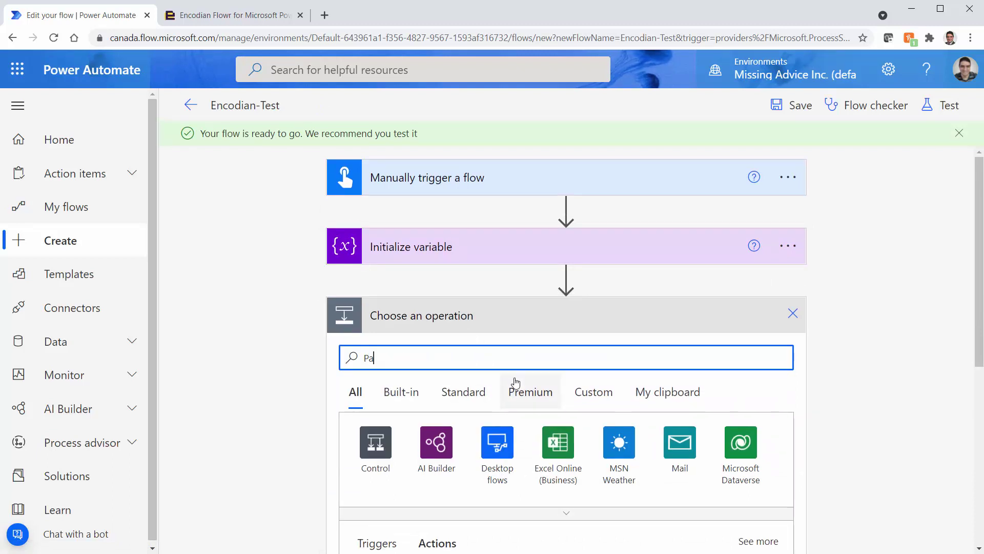
pyautogui.write('rse csv')
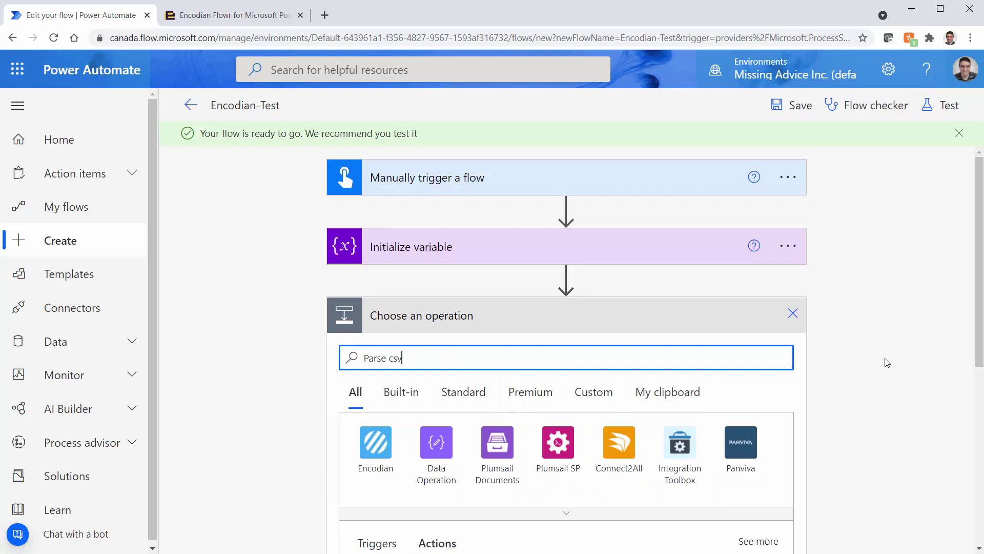
pyautogui.scroll(-3, 884, 363)
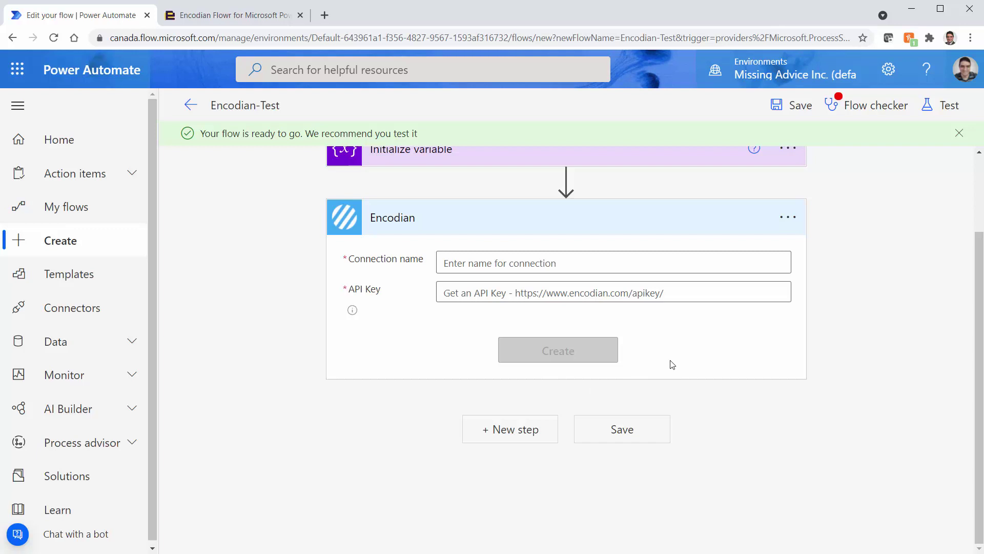
# - Create the Encodian connection 'Encodian-Connector' and decline the browser's password prompt
pyautogui.click(543, 263)
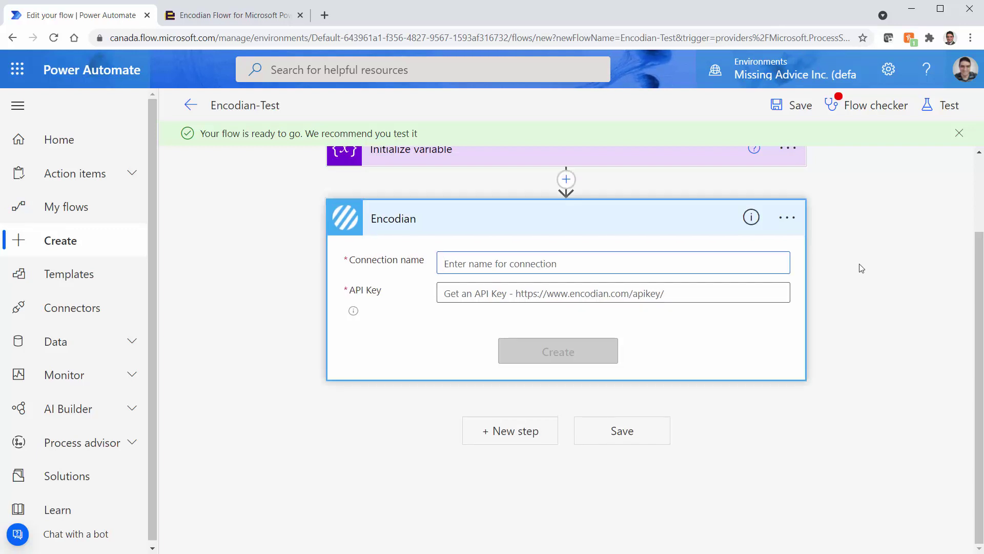
pyautogui.write('Encodian-Connector')
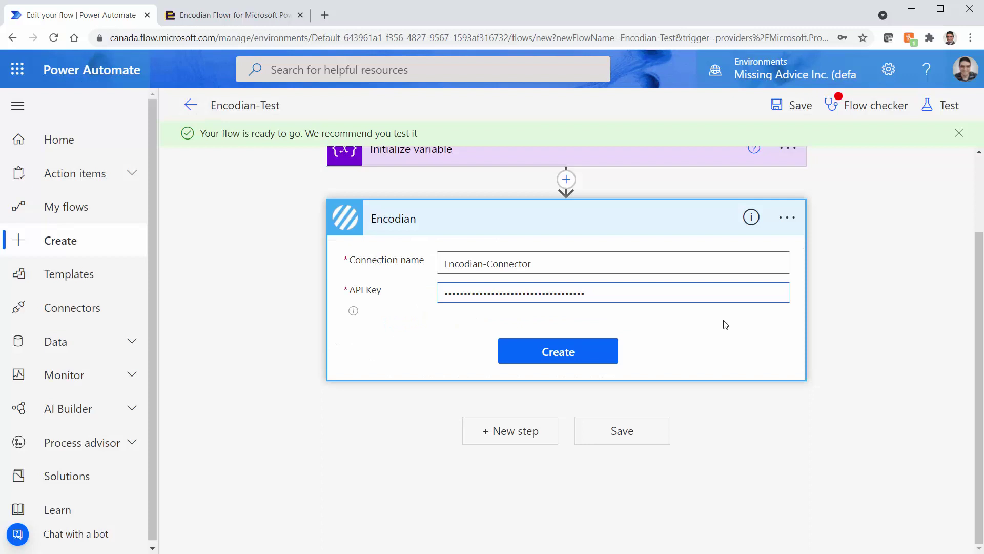
pyautogui.click(554, 361)
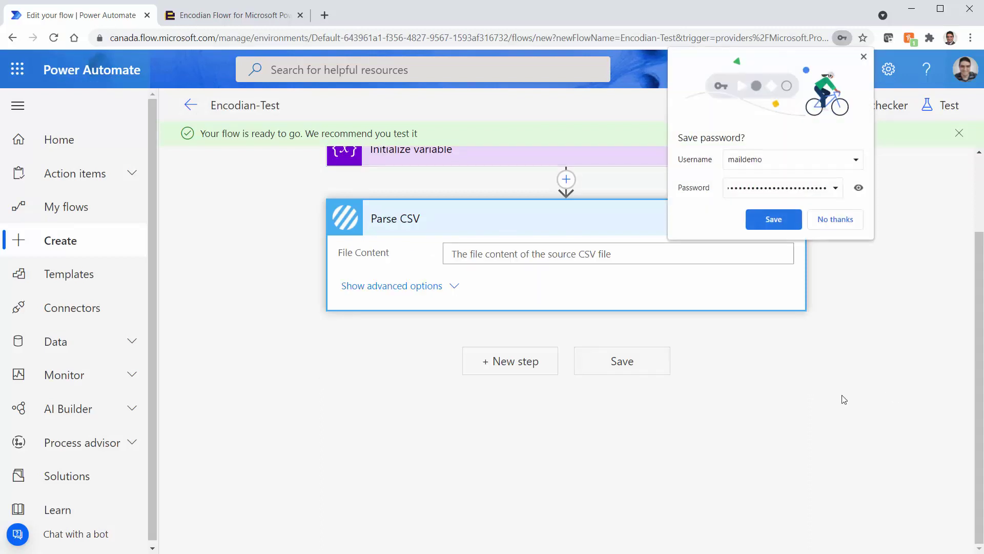
pyautogui.click(847, 226)
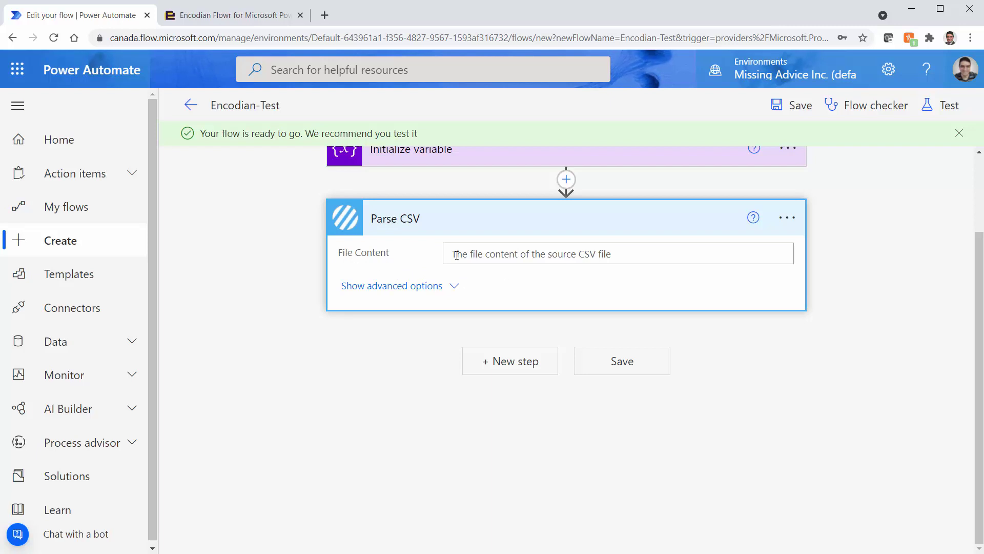
# - Set Parse CSV's File Content to the CSVSample variable
pyautogui.scroll(2, 600, 387)
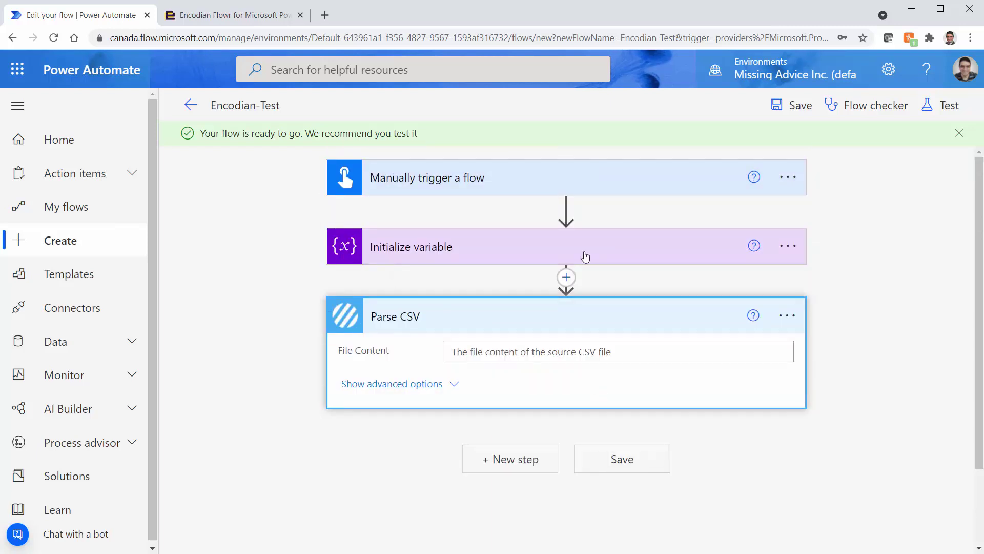
pyautogui.click(526, 355)
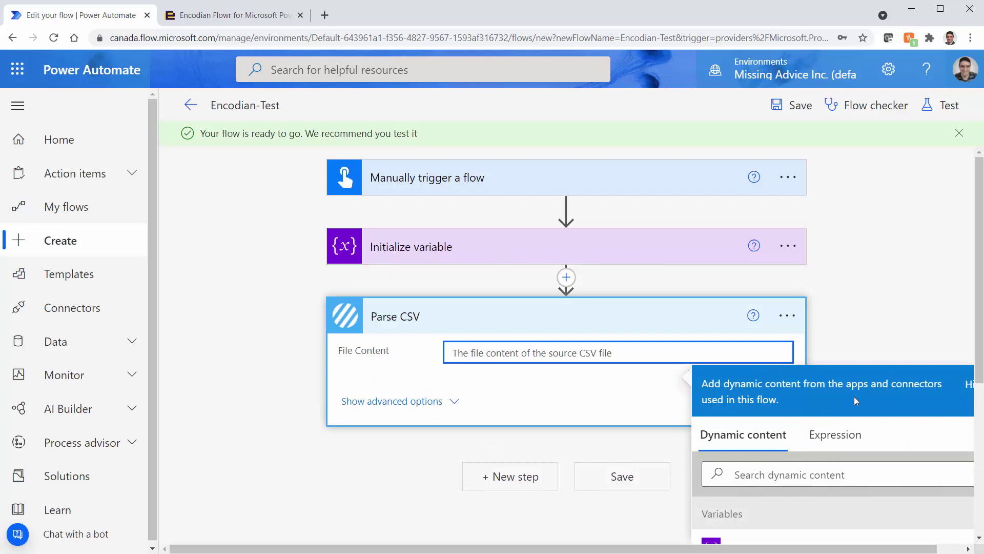
pyautogui.scroll(-3, 854, 396)
pyautogui.click(749, 423)
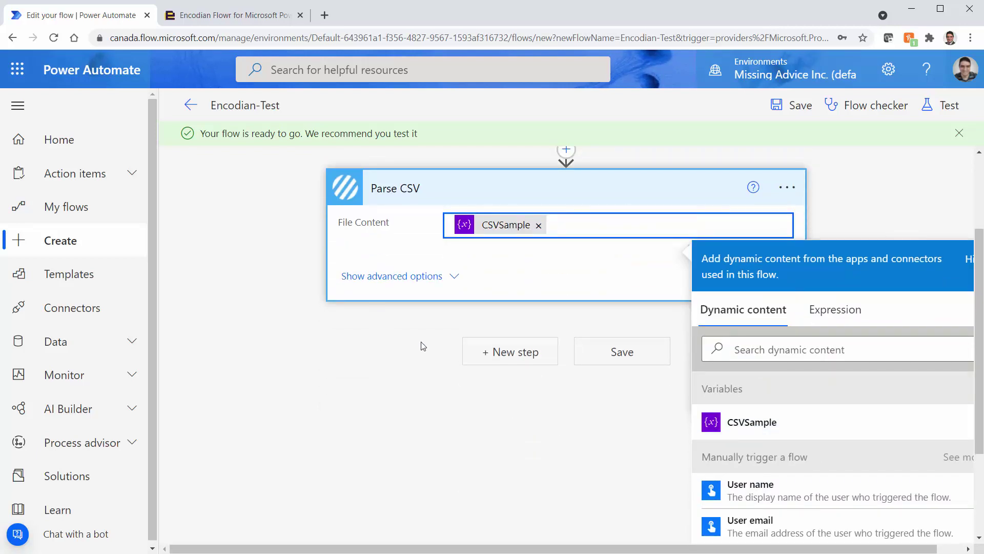
# - Show Parse CSV's advanced options (Skip First Line: Yes) and save the flow
pyautogui.click(428, 387)
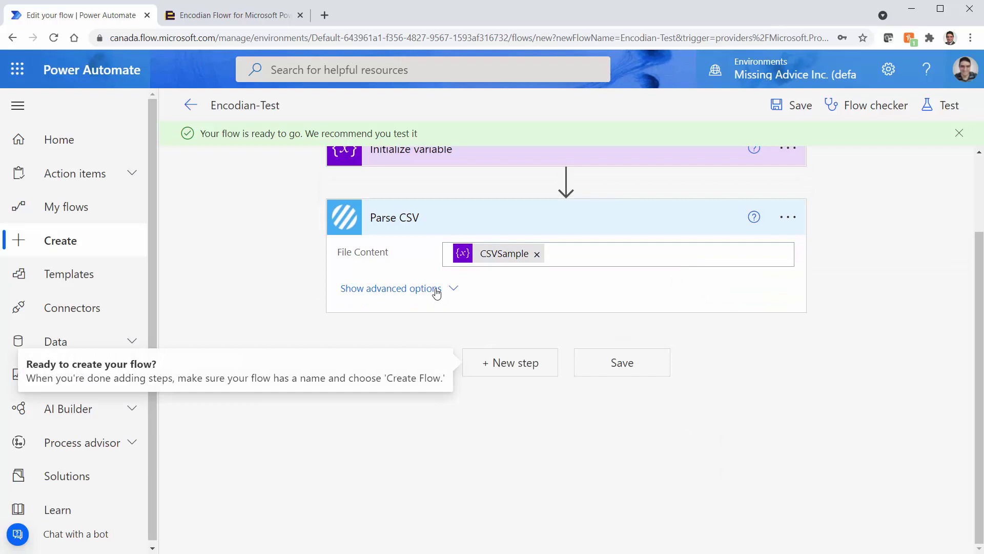
pyautogui.click(436, 289)
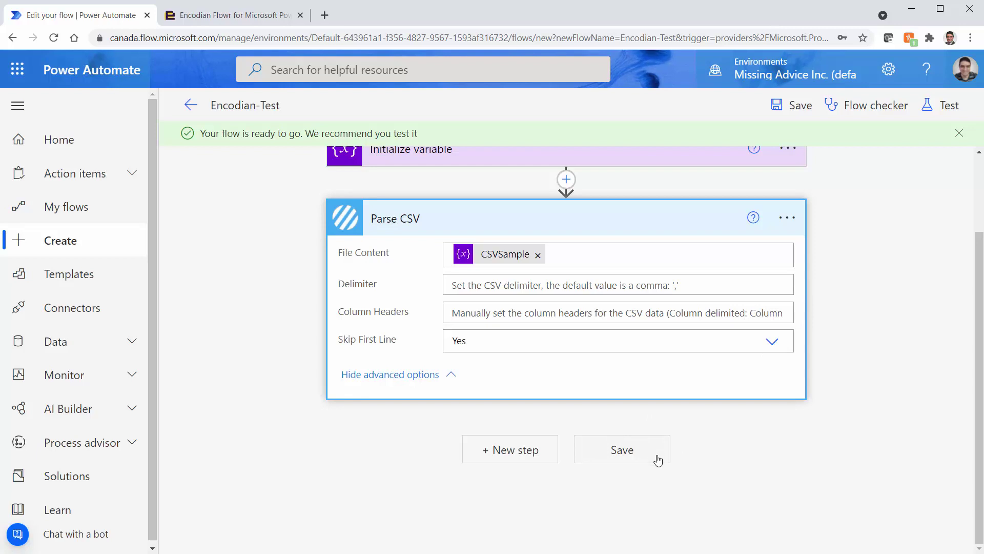
pyautogui.click(630, 451)
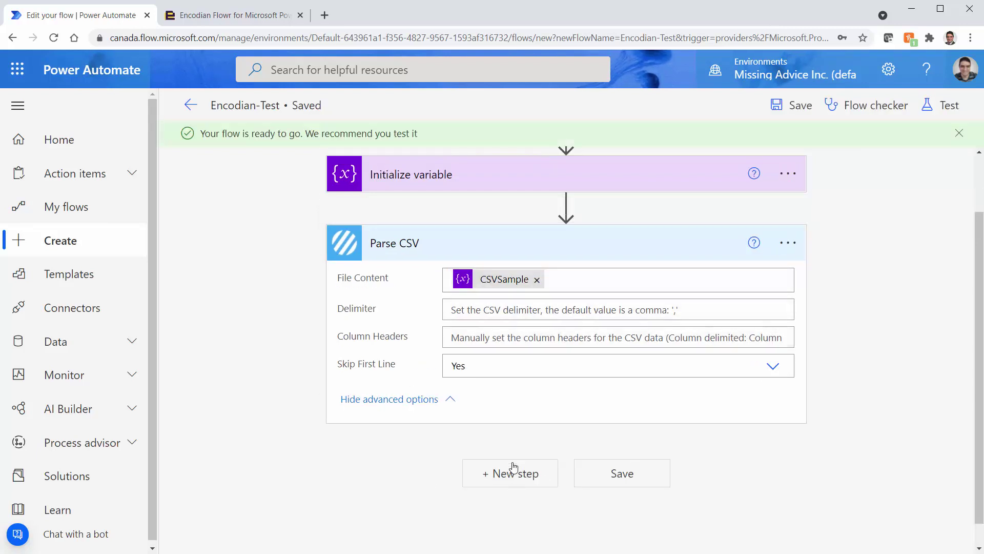
# - Add a Compose data operation as a new step after Parse CSV
pyautogui.click(511, 474)
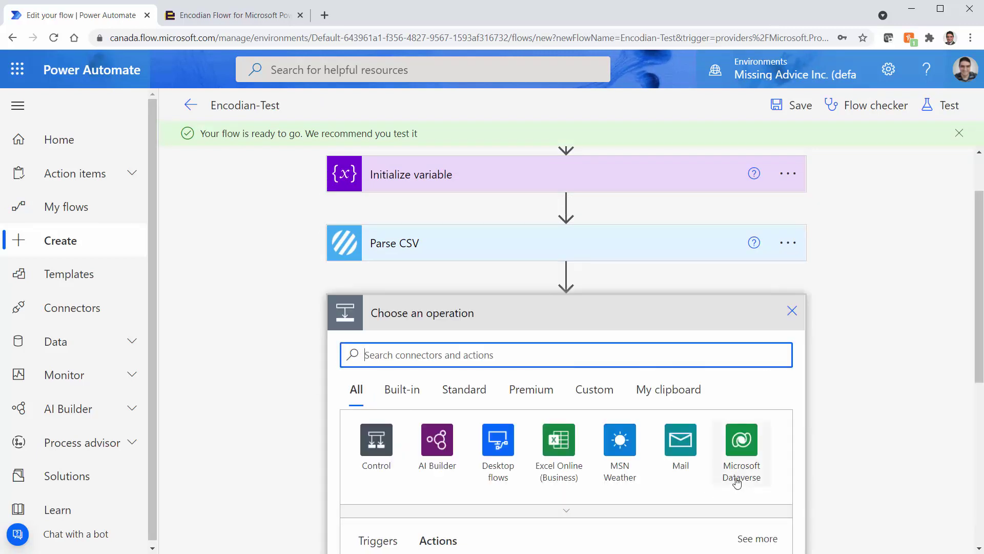
pyautogui.write('Compose')
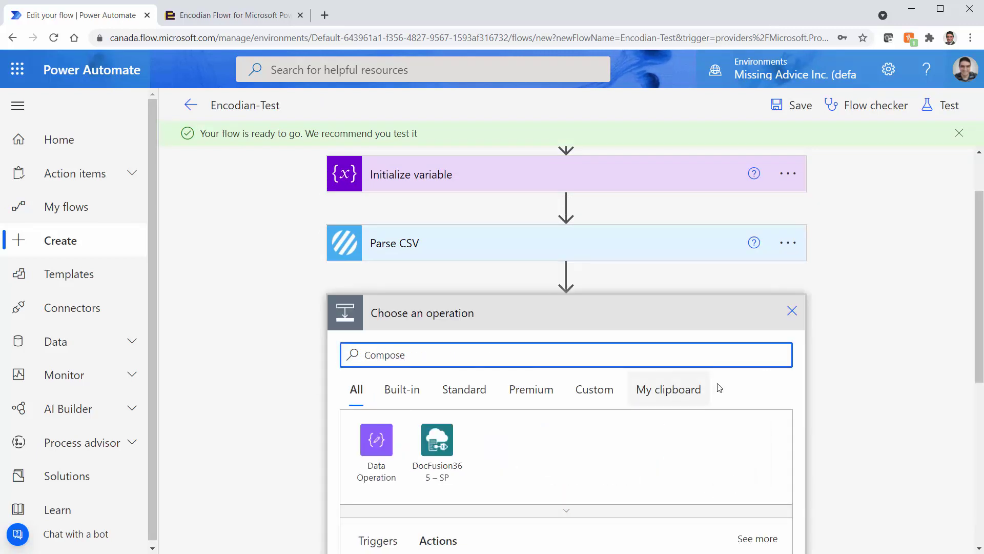
pyautogui.scroll(-3, 826, 420)
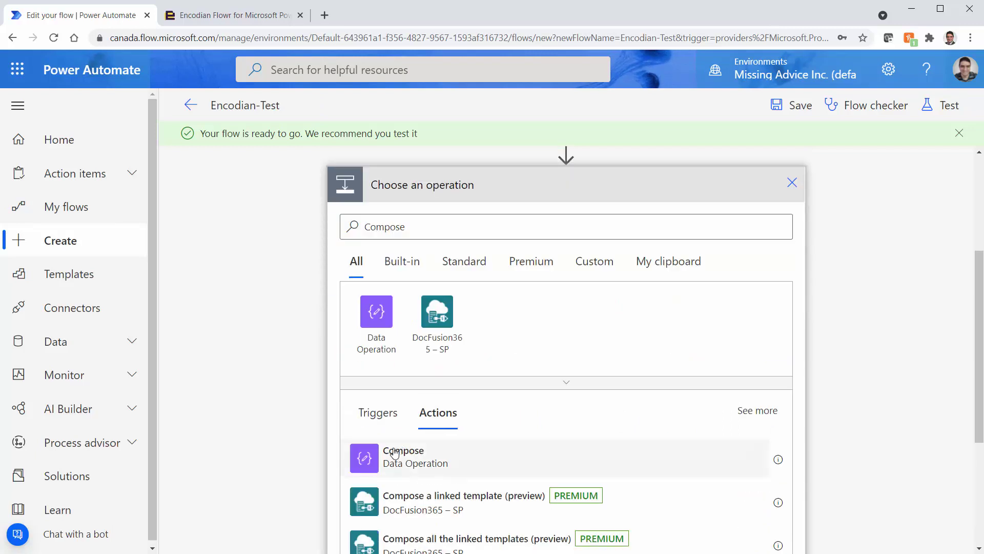
pyautogui.click(395, 453)
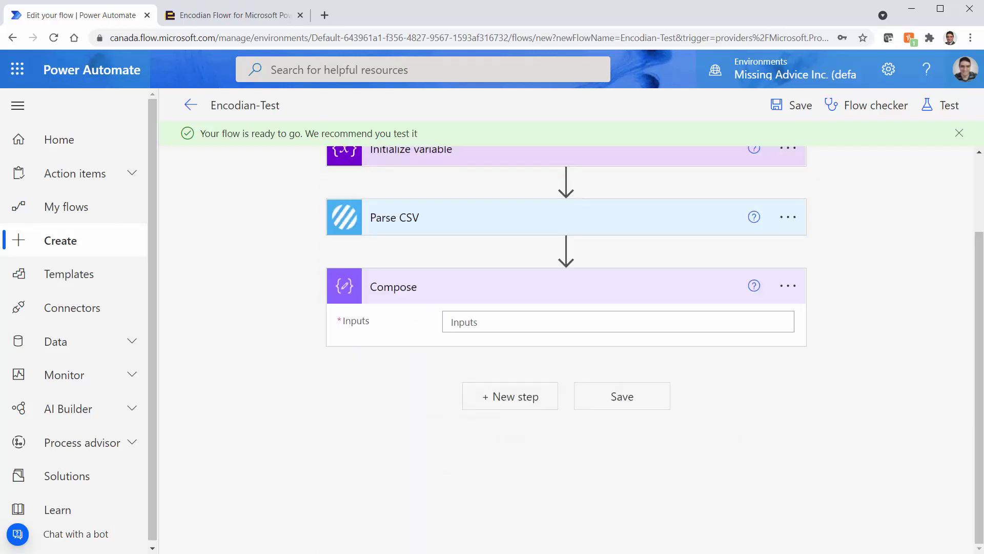
# - Set Compose's Inputs to Parse CSV's CSV Data and save the flow
pyautogui.click(470, 317)
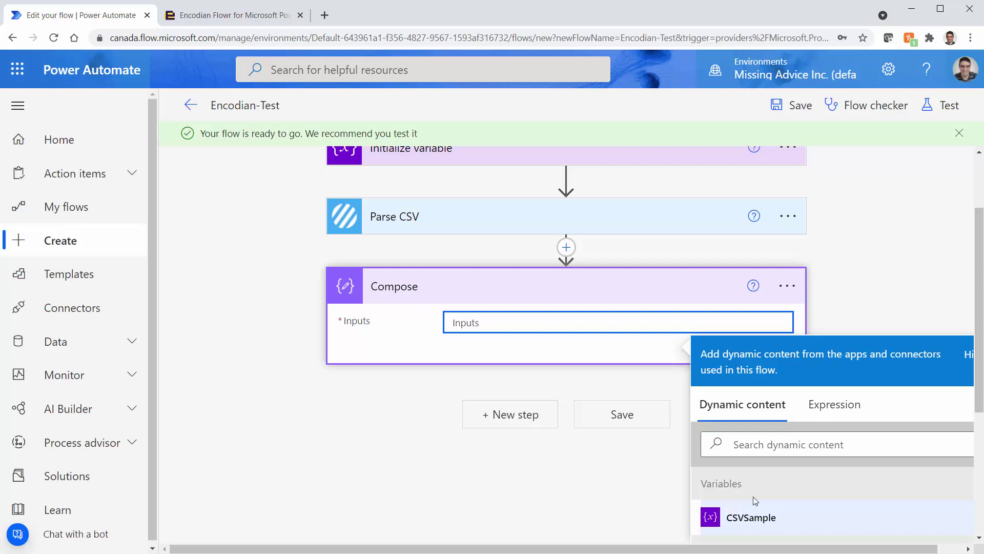
pyautogui.scroll(-2, 771, 491)
pyautogui.scroll(2, 771, 492)
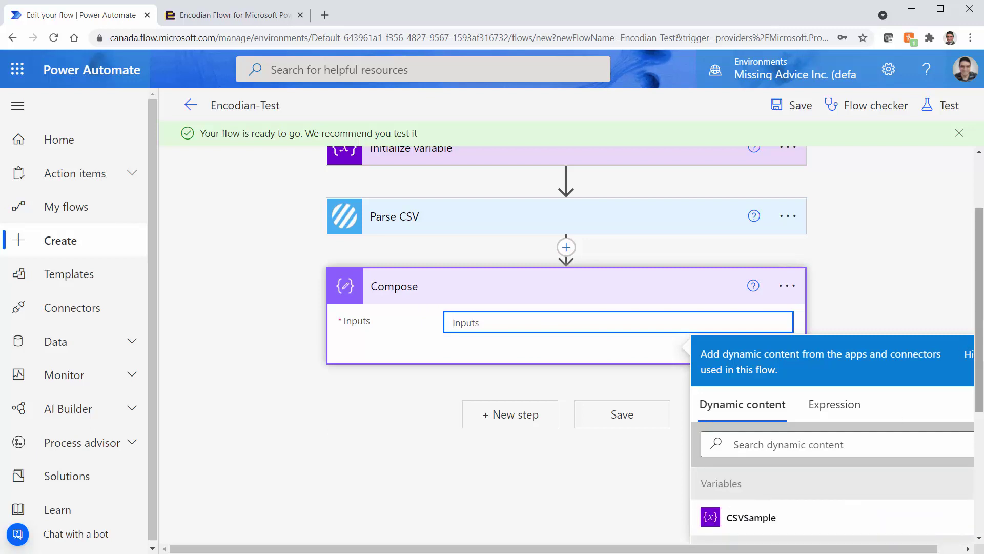
pyautogui.scroll(-4, 861, 461)
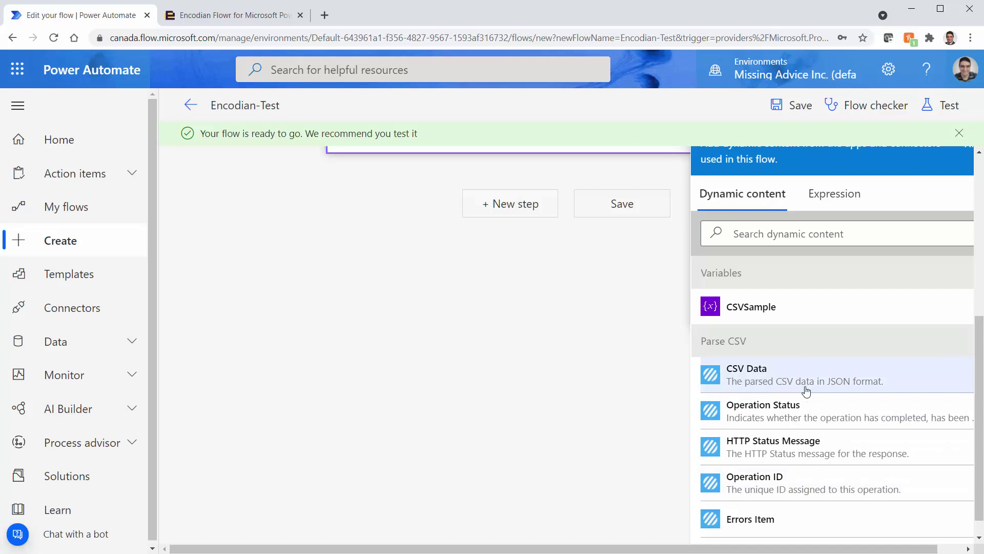
pyautogui.click(834, 391)
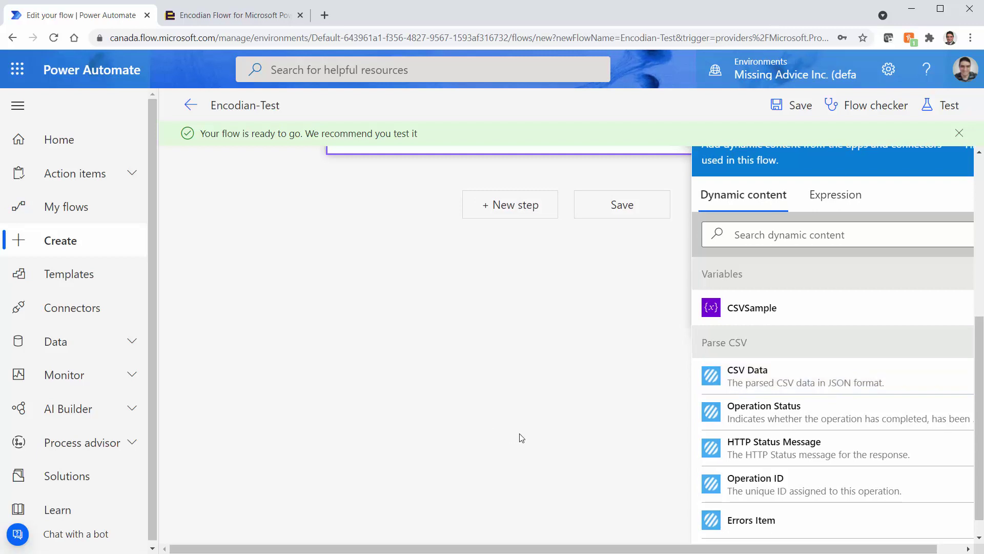
pyautogui.click(619, 518)
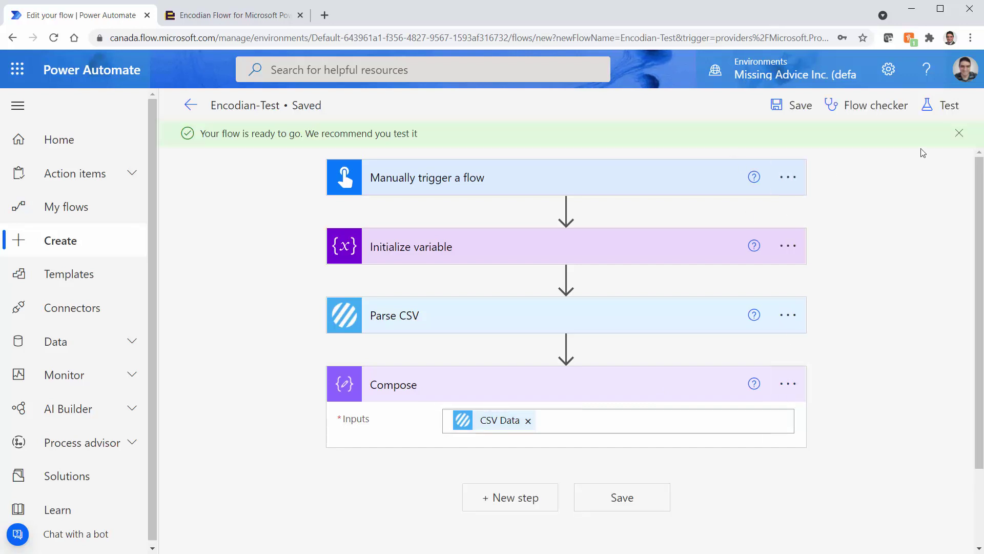
# - Run a manual test of the Encodian-Test flow, confirming the Encodian connection
pyautogui.click(945, 106)
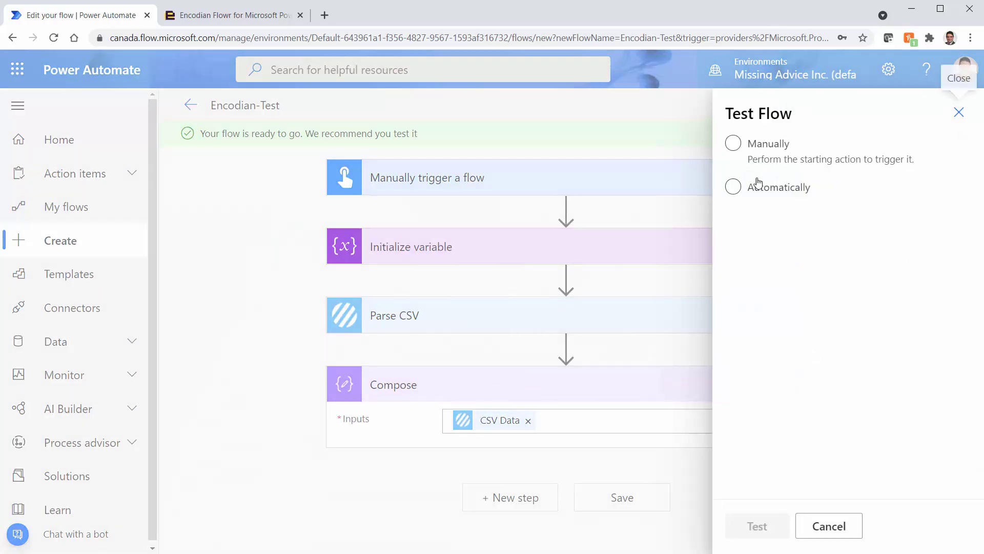
pyautogui.click(760, 148)
pyautogui.click(757, 525)
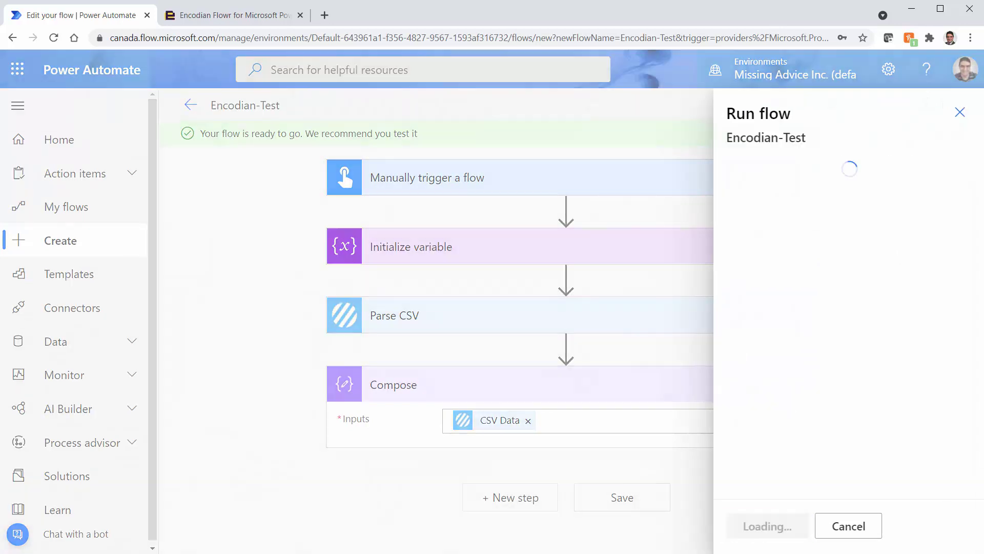
pyautogui.click(758, 524)
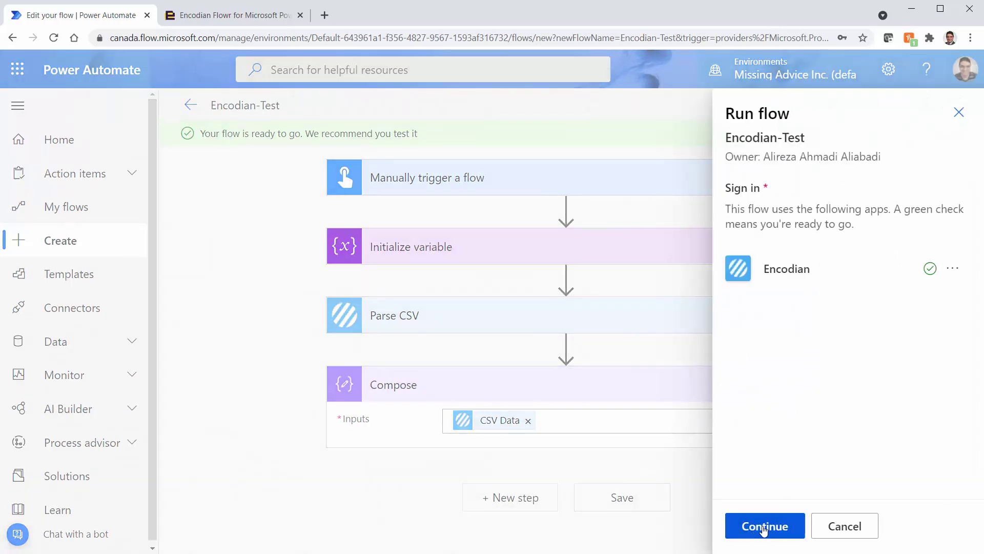
pyautogui.click(757, 525)
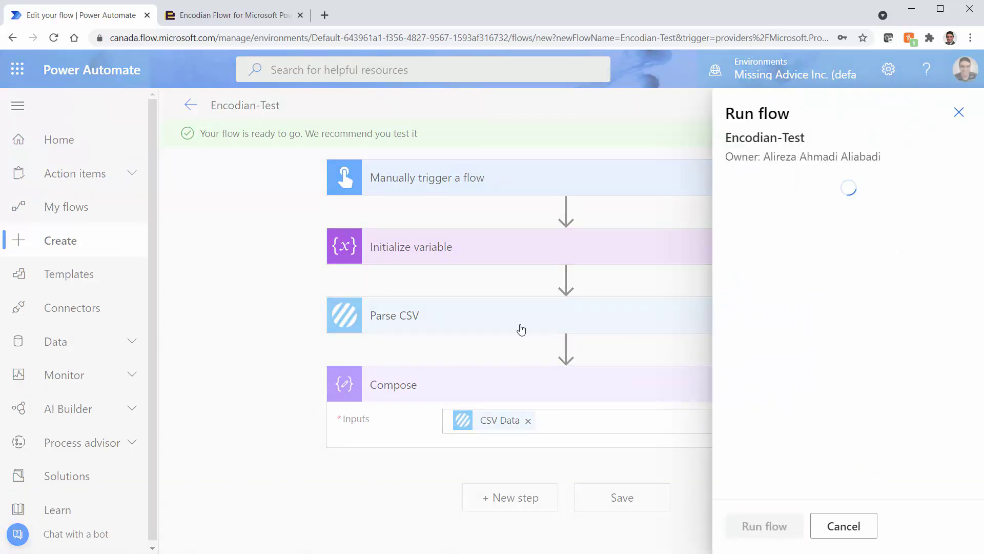
pyautogui.click(740, 525)
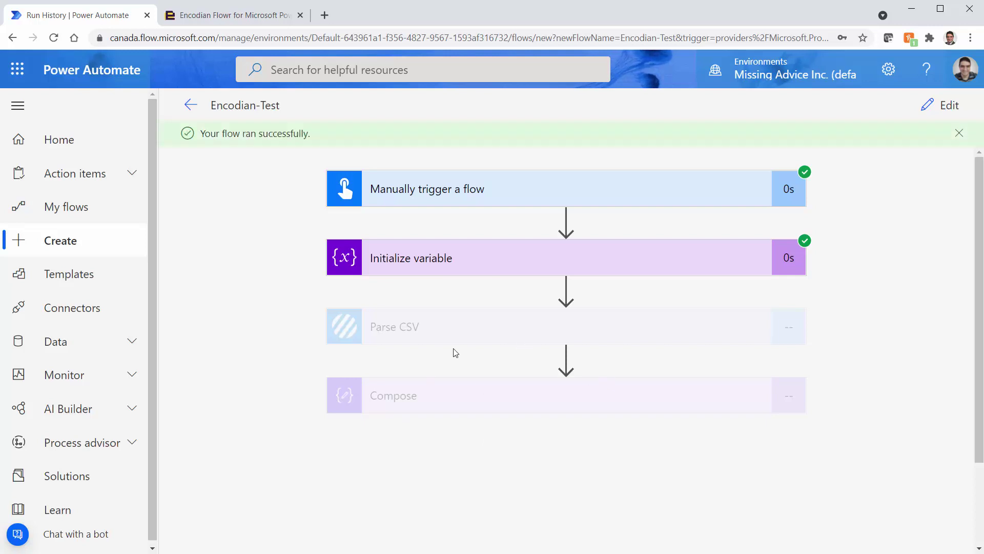
# - Expand Compose in the run history and review its JSON output from the top
pyautogui.click(500, 395)
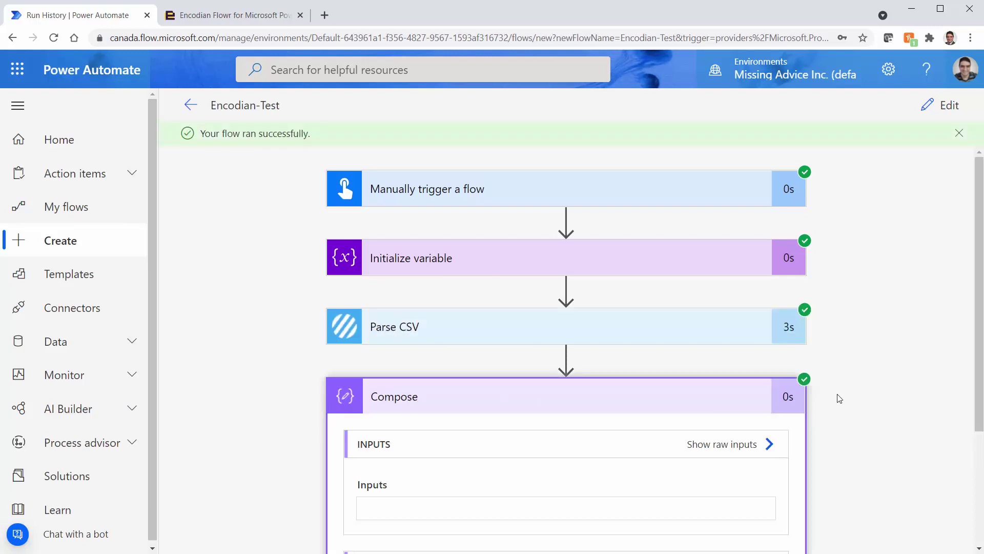
pyautogui.scroll(-3, 842, 418)
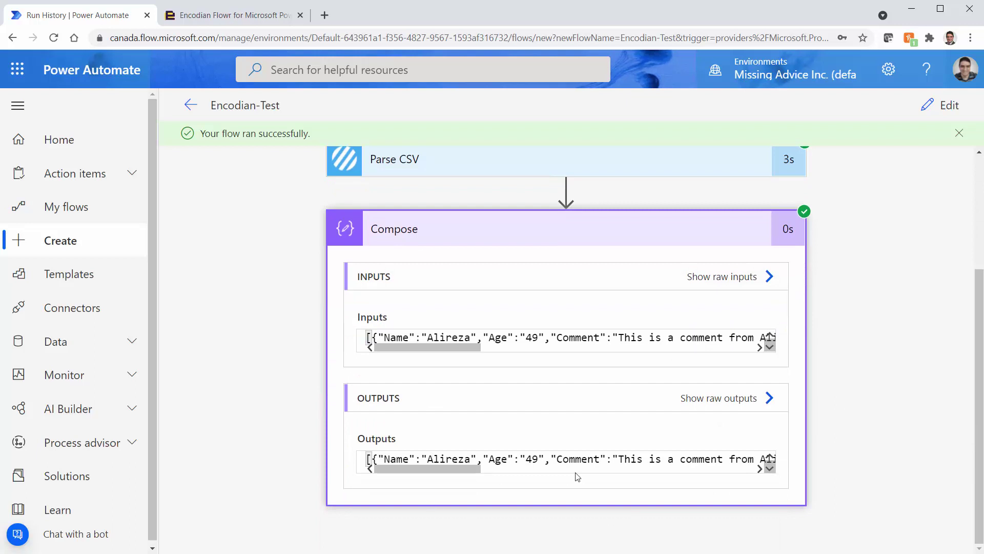
pyautogui.click(519, 460)
pyautogui.press('Home')
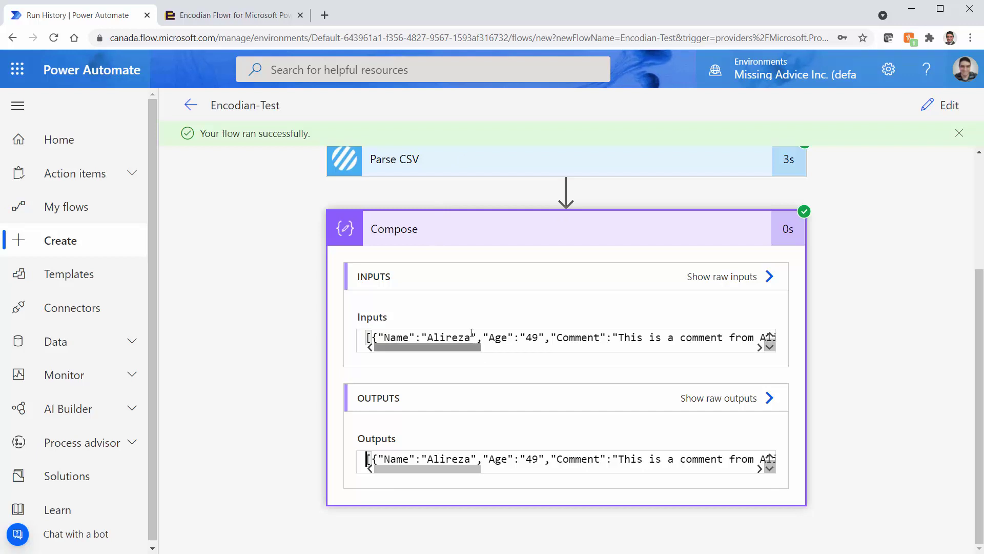
# - Return to edit mode and add an Initialize variable step after Compose
pyautogui.click(942, 111)
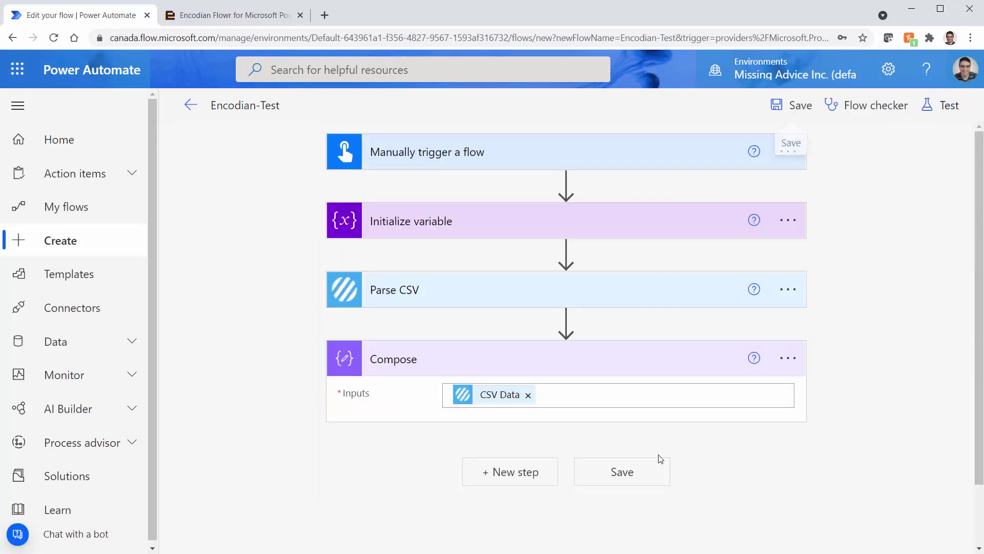
pyautogui.click(530, 475)
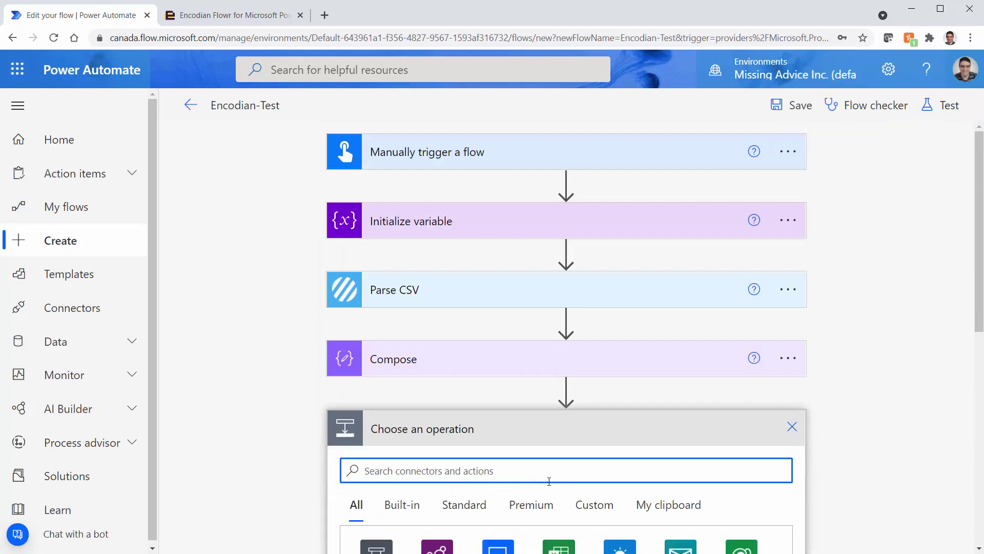
pyautogui.write('Initial')
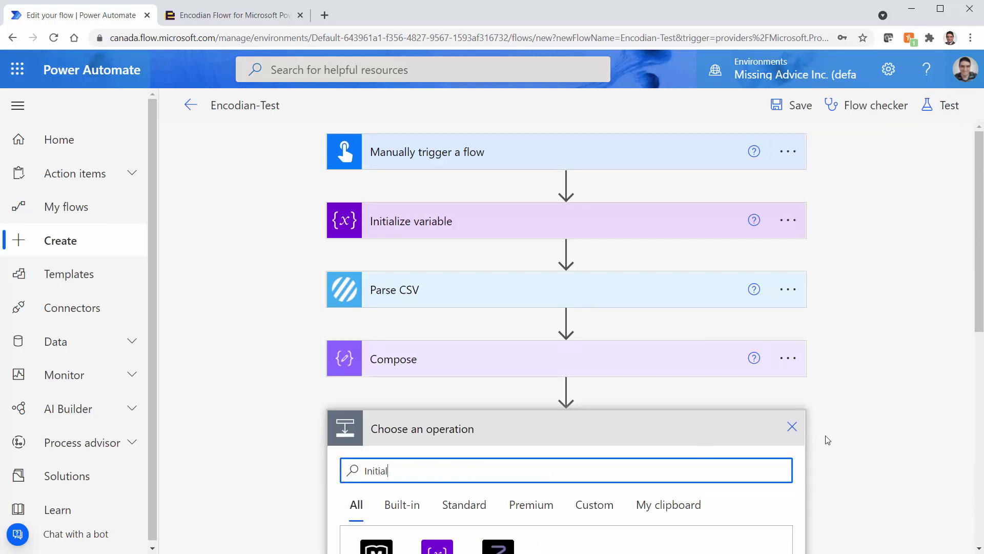
pyautogui.scroll(-5, 841, 439)
pyautogui.click(759, 487)
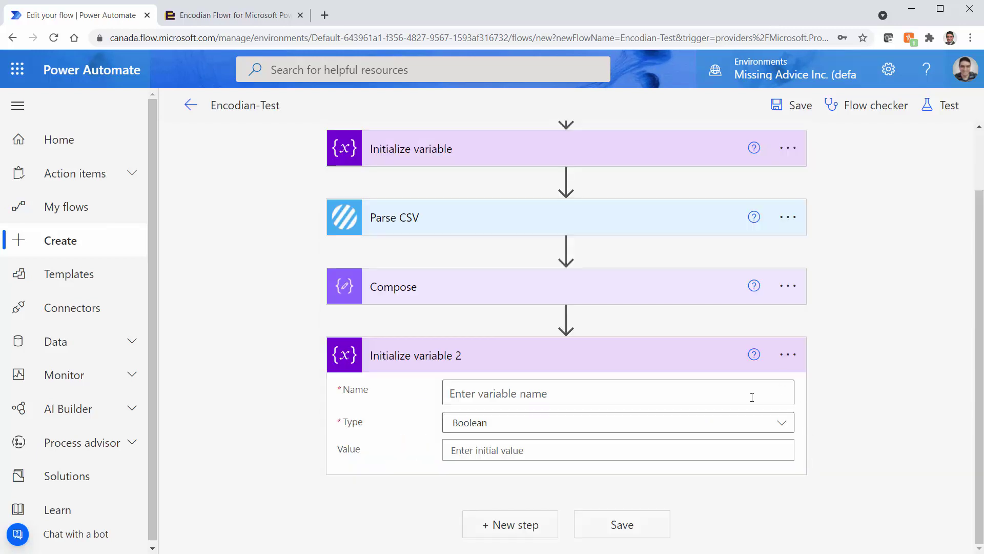
# - Rename the step to Initialize CSVJSON and name the variable CSVJSON
pyautogui.click(788, 355)
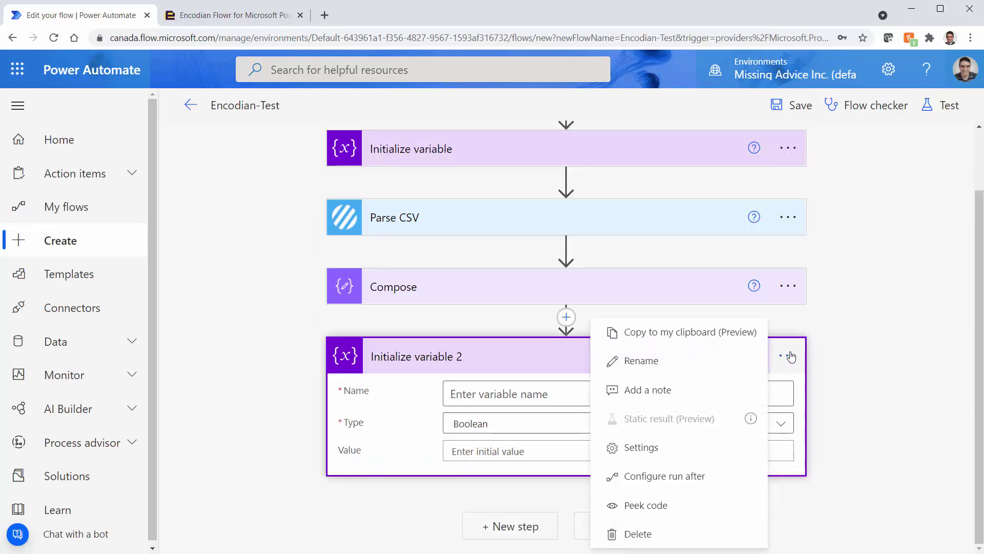
pyautogui.click(666, 370)
pyautogui.click(461, 357)
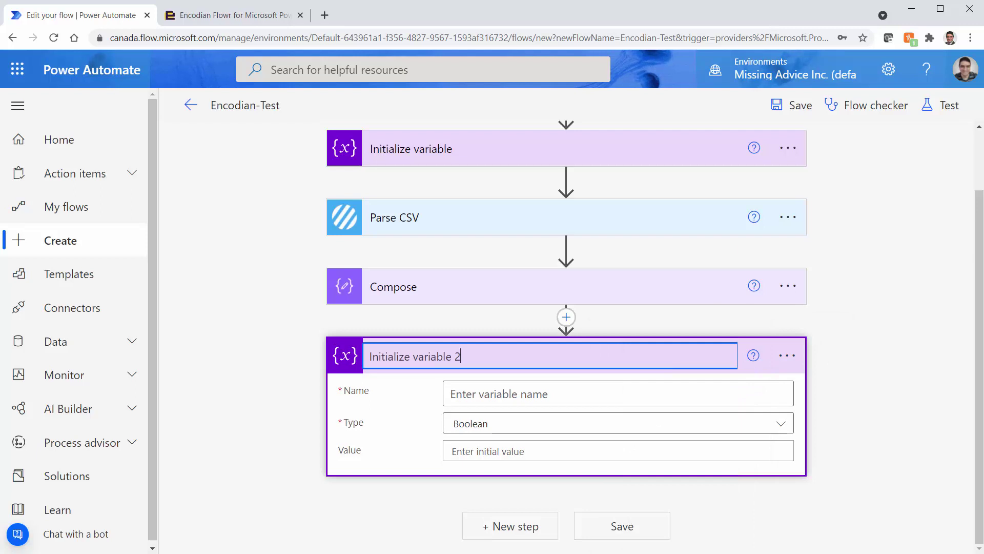
pyautogui.hotkey('ctrl', 'shift', 'Left')
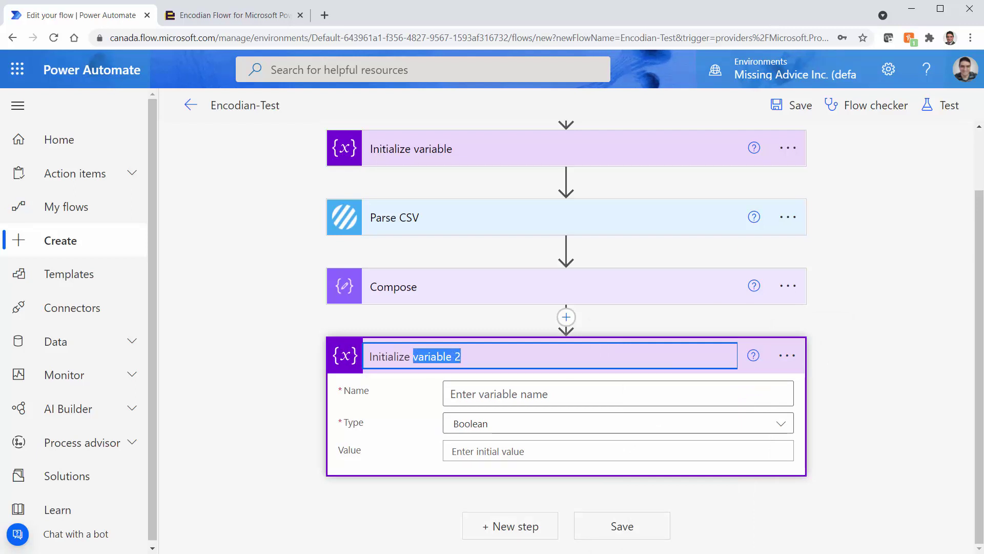
pyautogui.write('CSVJ')
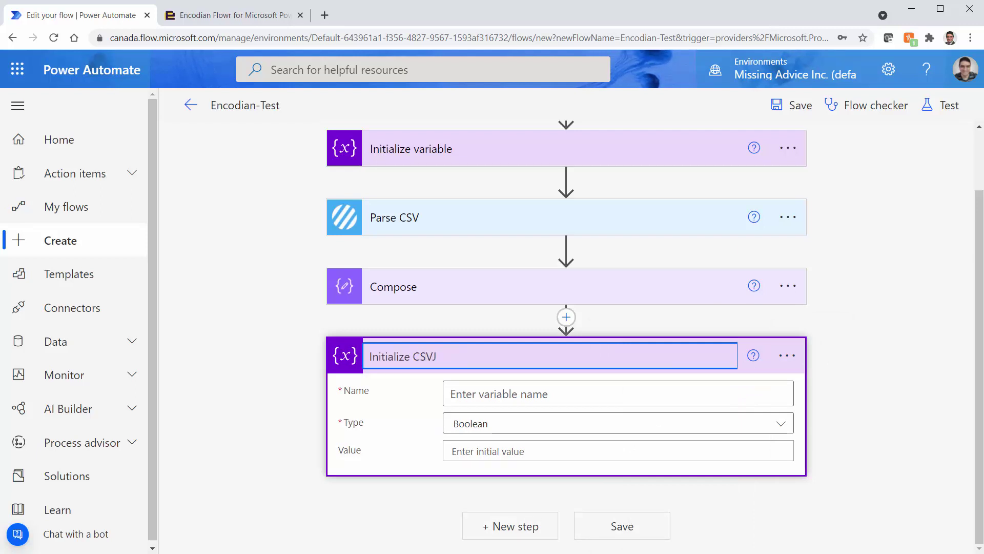
pyautogui.write('SON')
pyautogui.hotkey('ctrl', 'shift', 'Left')
pyautogui.hotkey('ctrl', 'c')
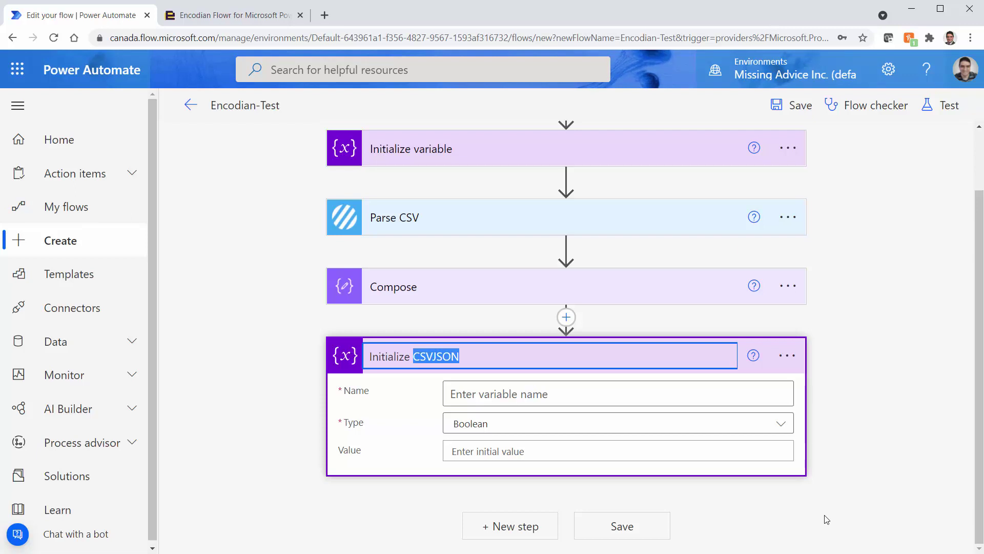
pyautogui.click(508, 394)
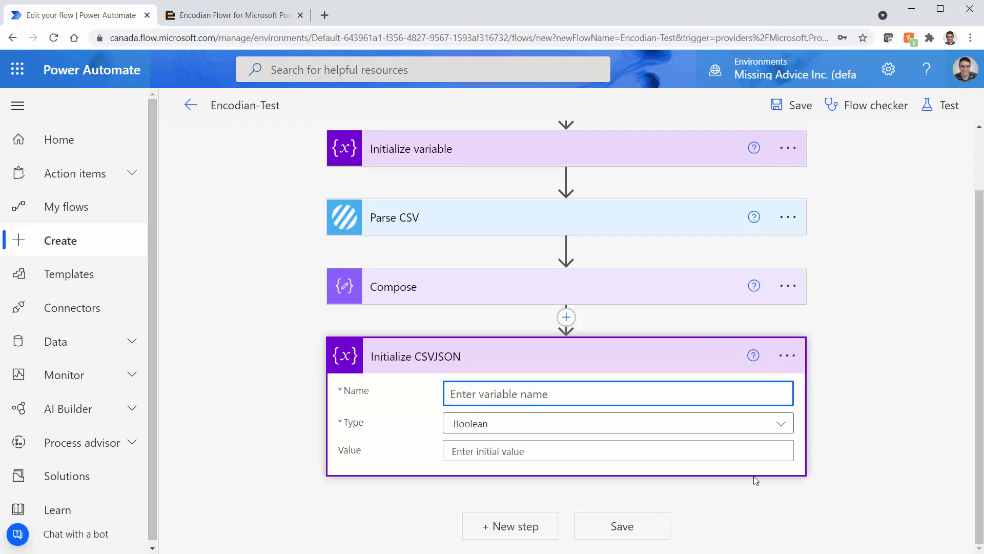
pyautogui.hotkey('ctrl', 'v')
# - Set the CSVJSON variable's type to Array and move into its empty Value field
pyautogui.click(501, 425)
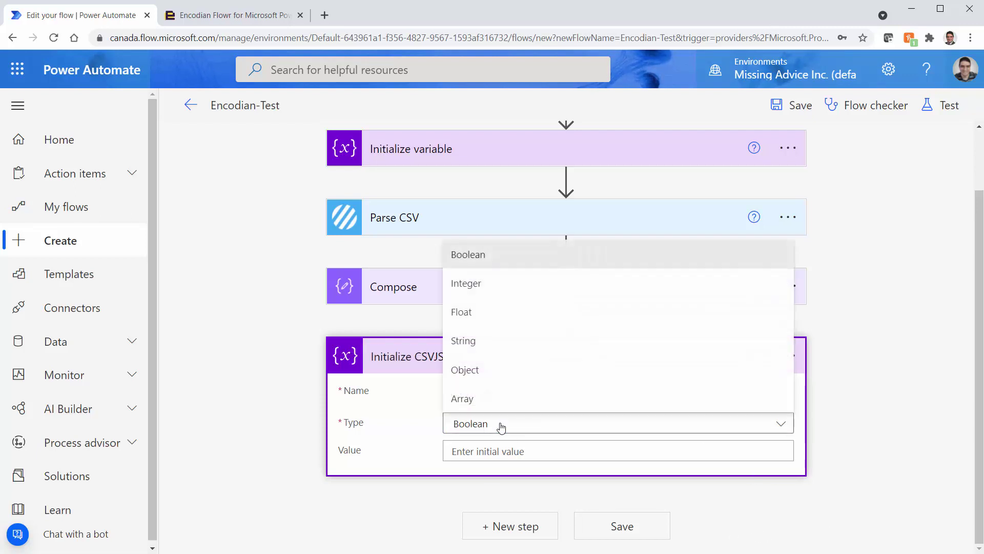
pyautogui.click(476, 399)
pyautogui.click(525, 452)
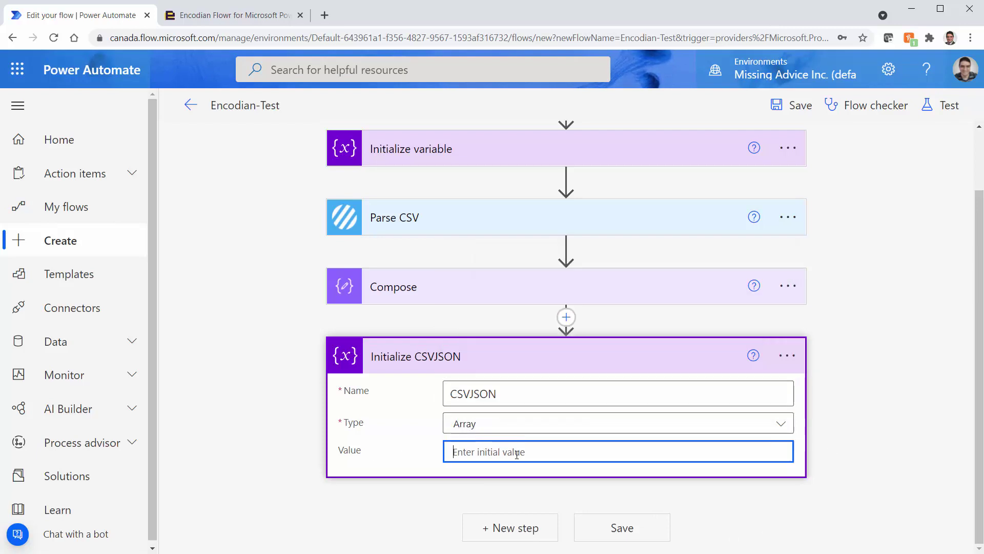
pyautogui.scroll(-3, 866, 389)
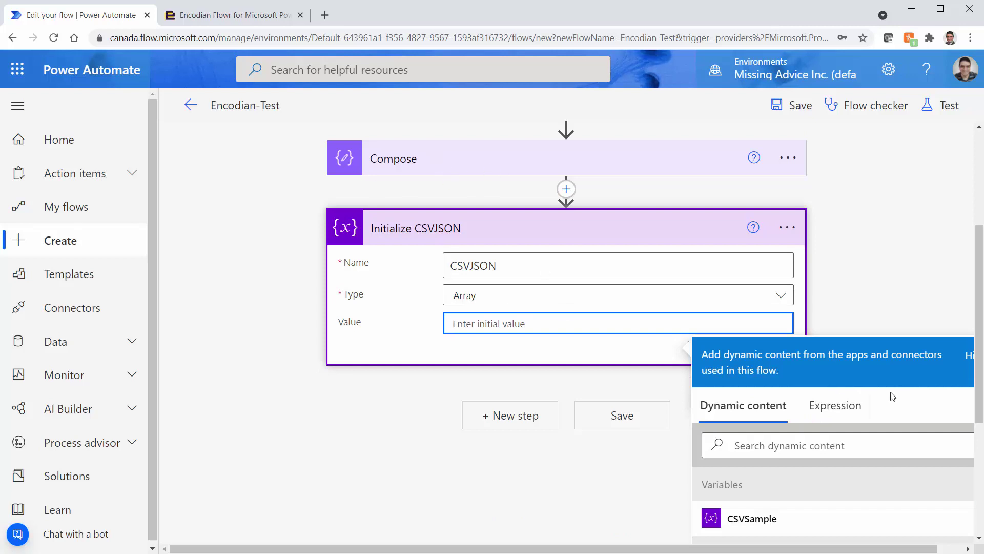
pyautogui.scroll(-3, 738, 410)
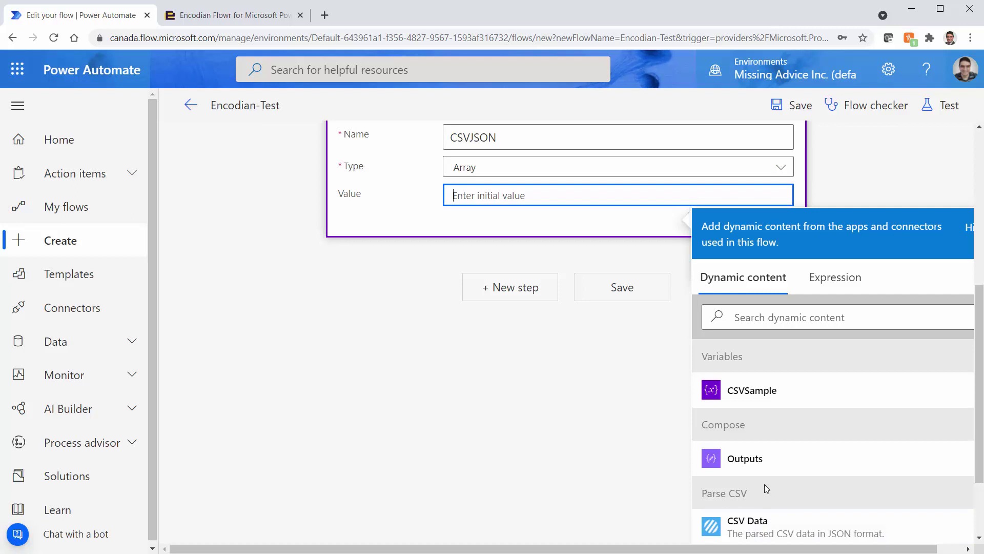
# - Enter the expression json() wrapping Parse CSV's CSV Data as the variable's Value
pyautogui.click(834, 280)
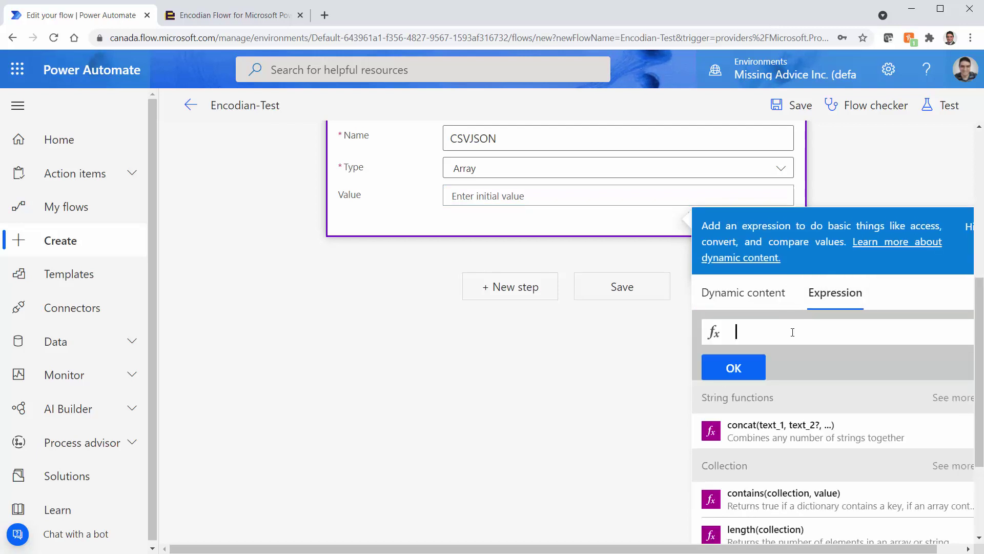
pyautogui.write('json')
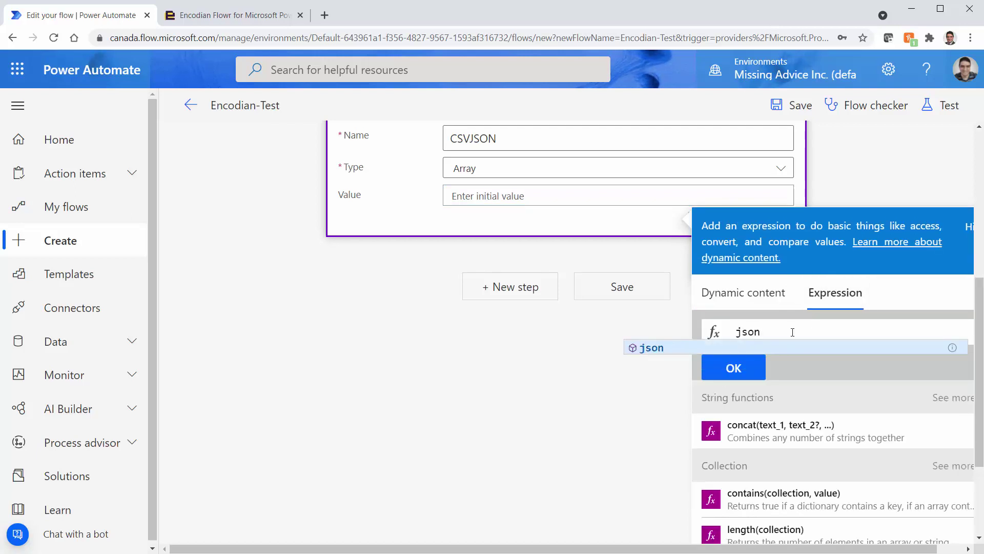
pyautogui.write('(')
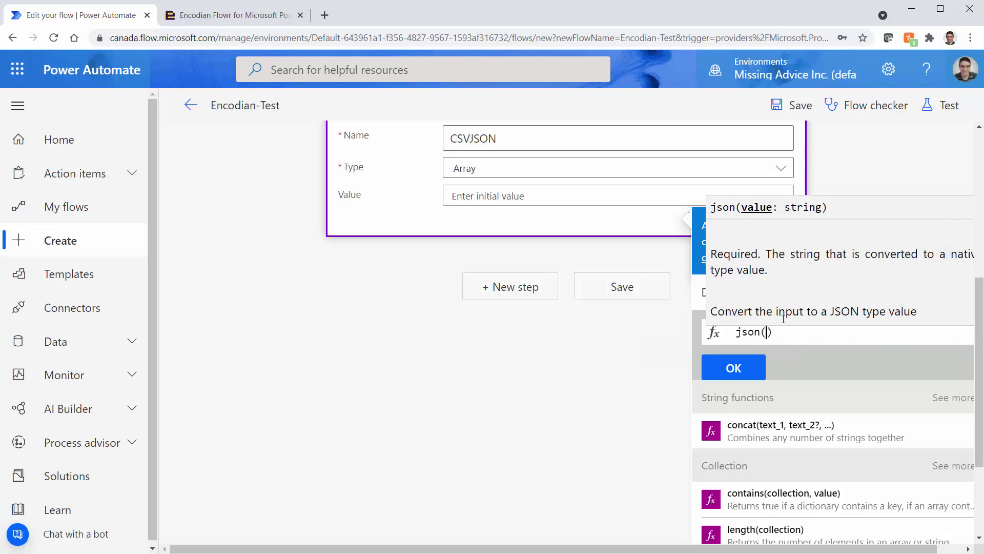
pyautogui.click(704, 299)
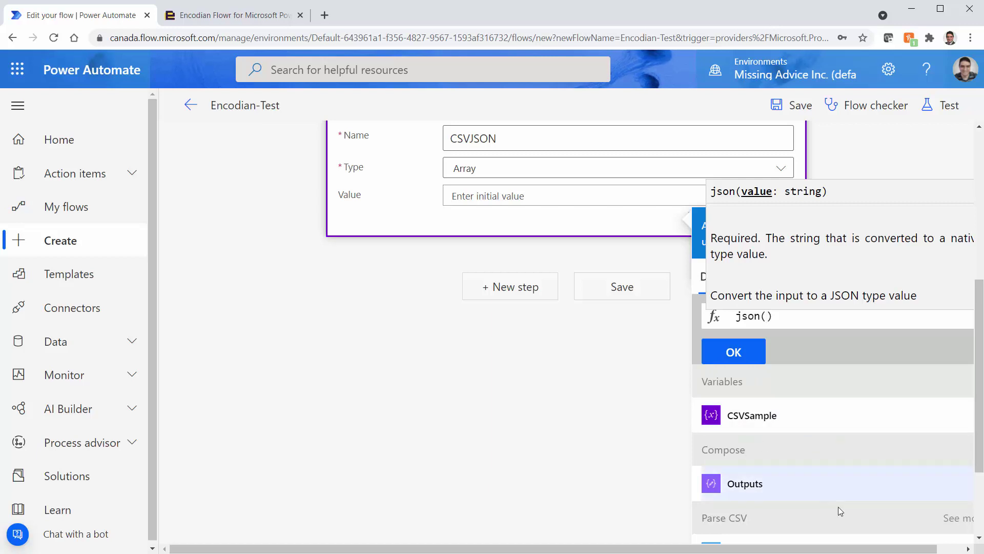
pyautogui.scroll(-3, 836, 507)
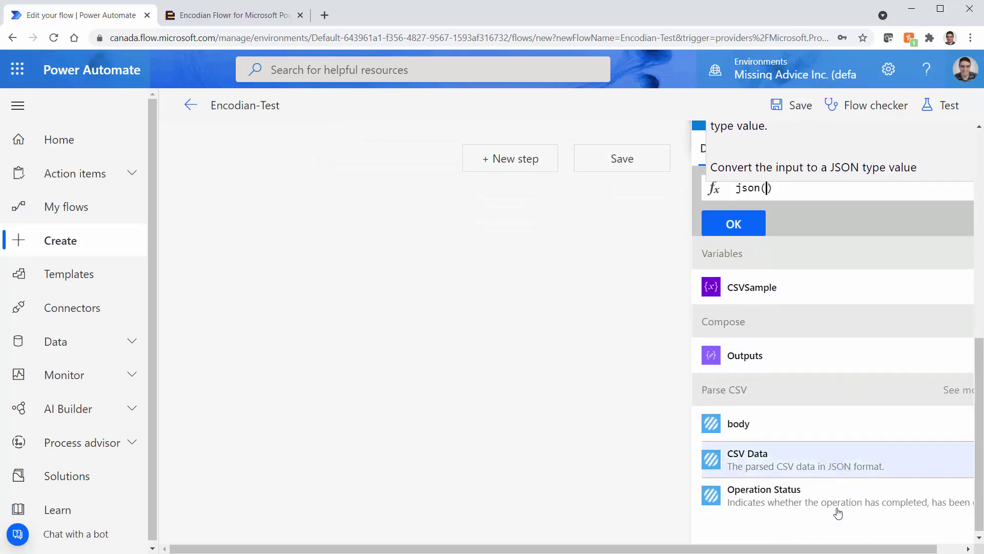
pyautogui.click(756, 469)
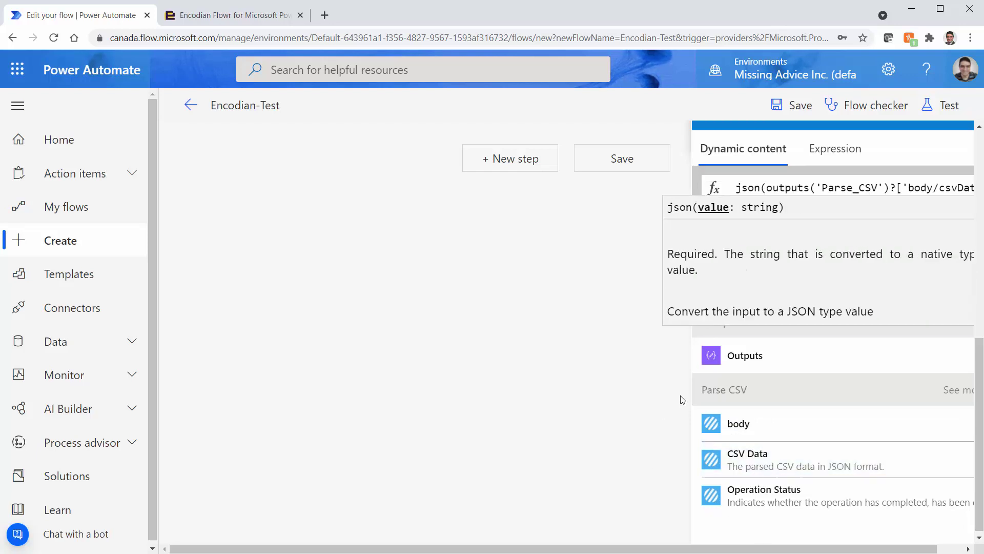
pyautogui.click(894, 183)
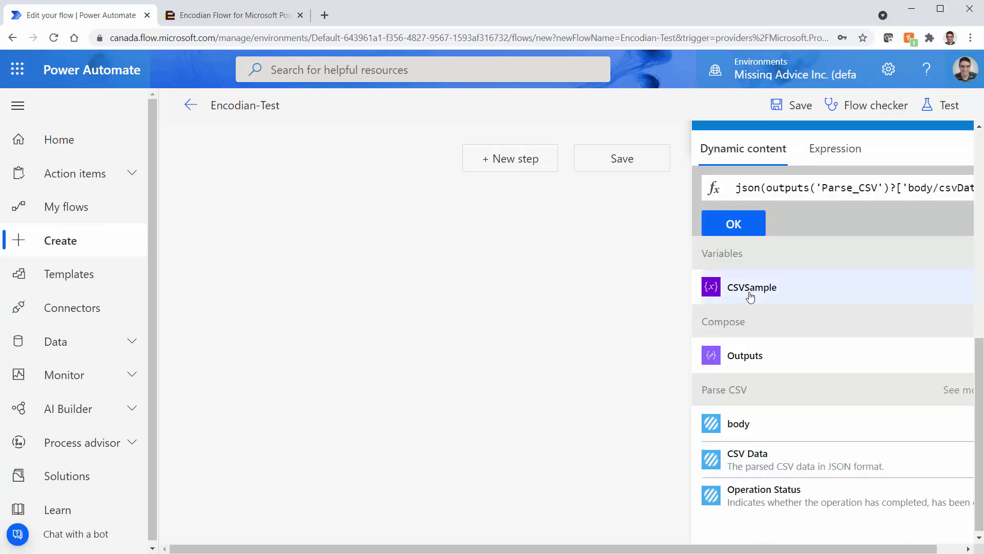
pyautogui.click(728, 225)
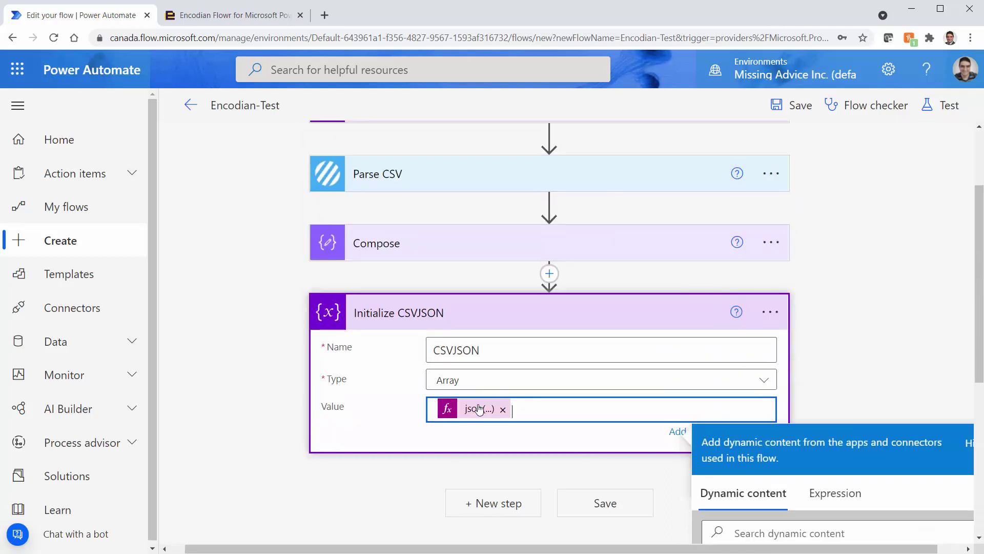
# - Reopen the json(csvData) expression, review it, and update the Value field
pyautogui.click(475, 408)
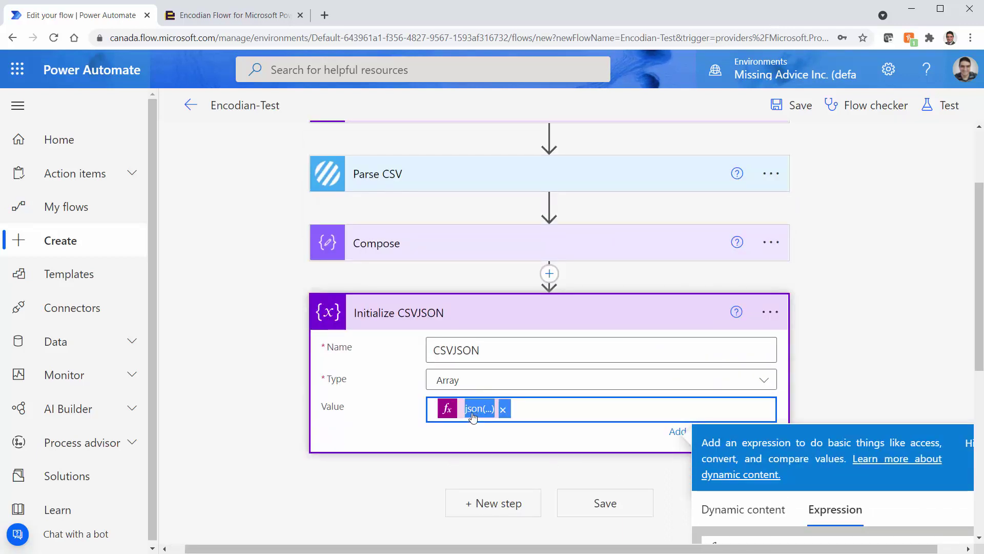
pyautogui.scroll(-4, 816, 419)
pyautogui.click(811, 352)
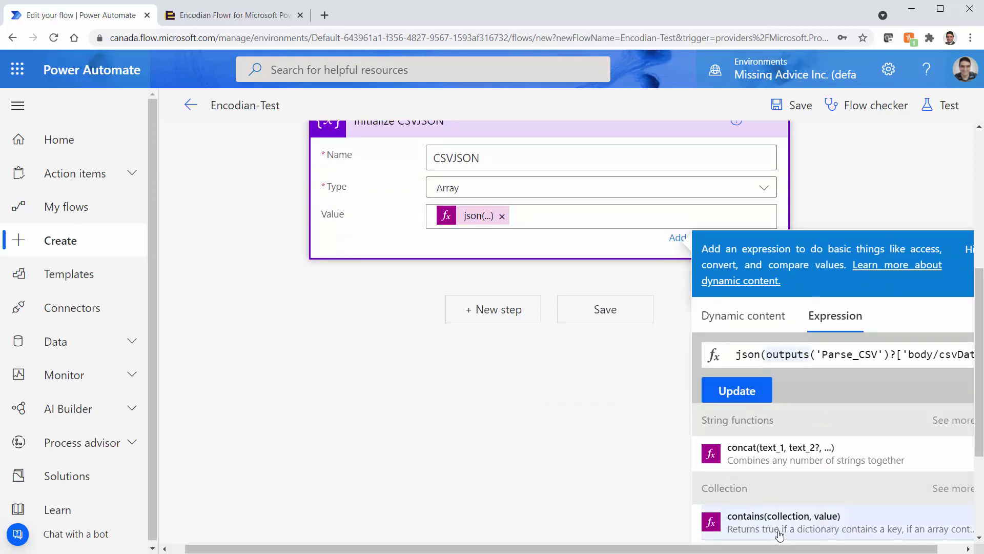
pyautogui.moveTo(804, 550); pyautogui.dragTo(829, 551)
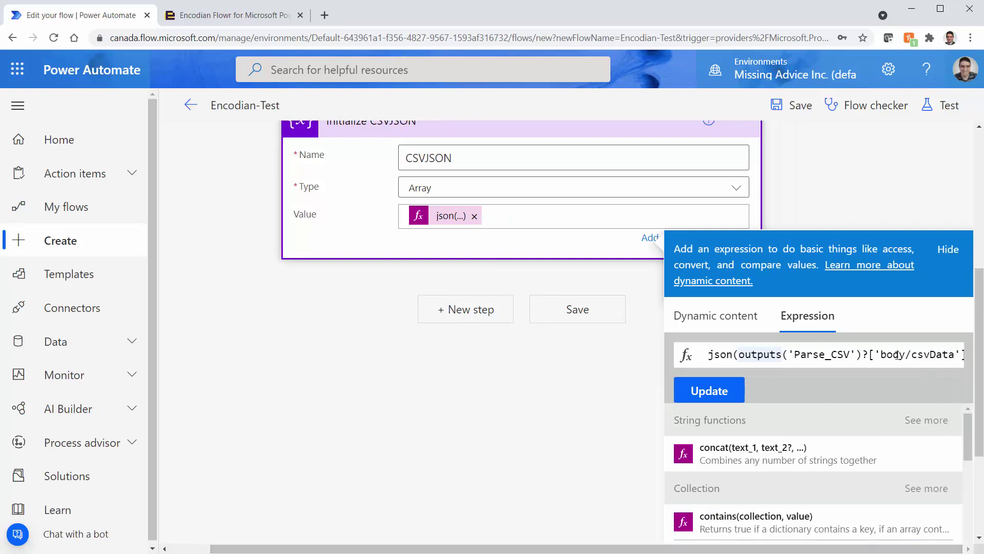
pyautogui.click(709, 393)
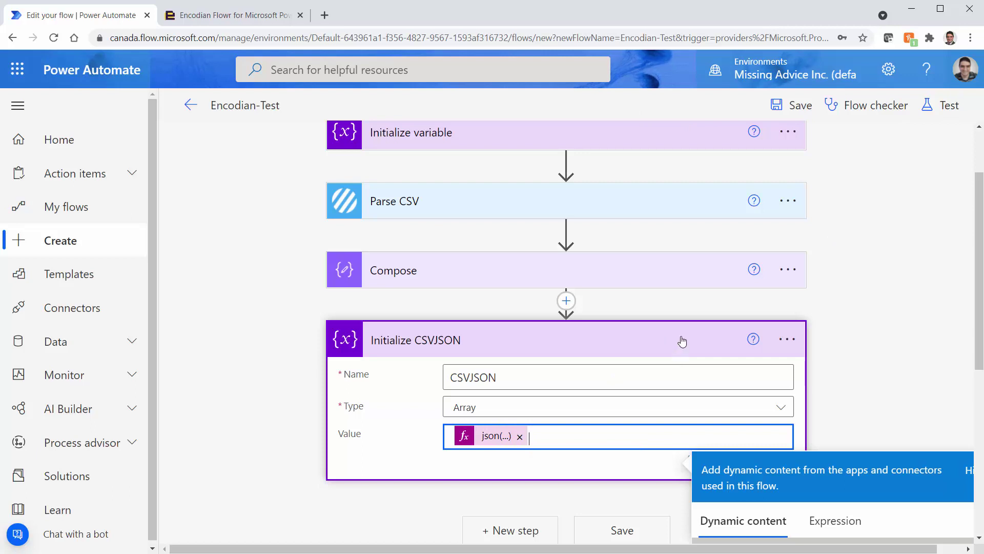
# - Save and run a manual test of the flow
pyautogui.click(950, 106)
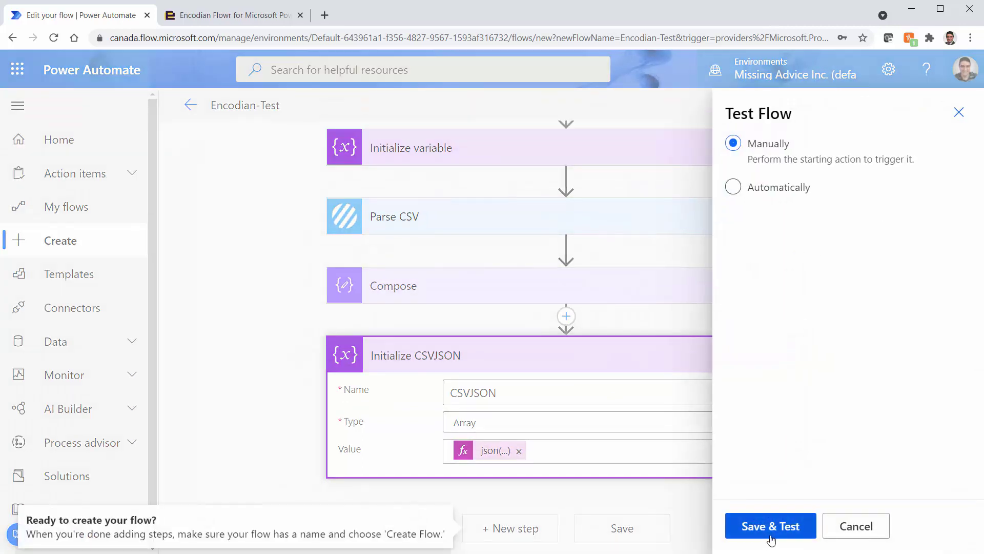
pyautogui.click(771, 528)
pyautogui.click(767, 529)
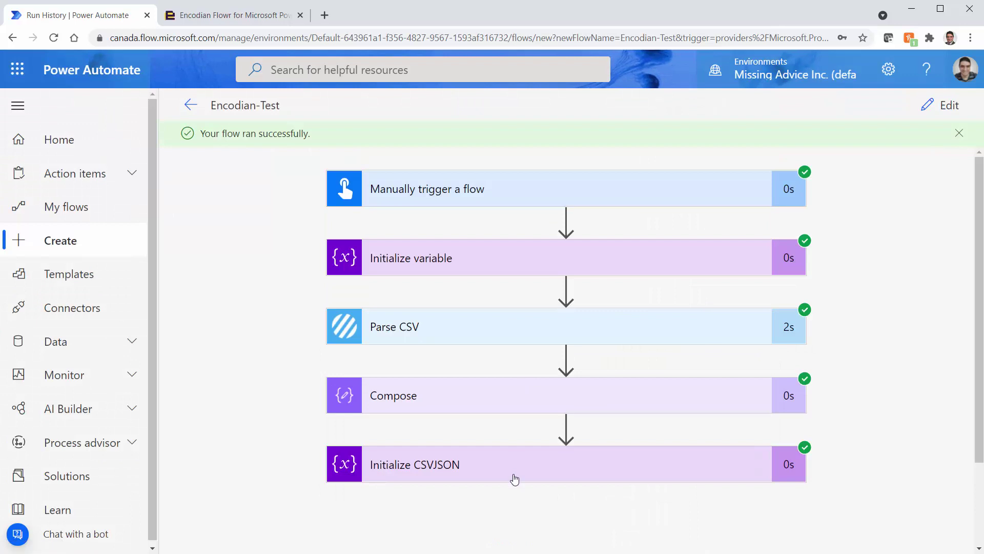
# - Expand Initialize CSVJSON in the run and inspect its JSON array value
pyautogui.click(515, 478)
pyautogui.scroll(-5, 890, 424)
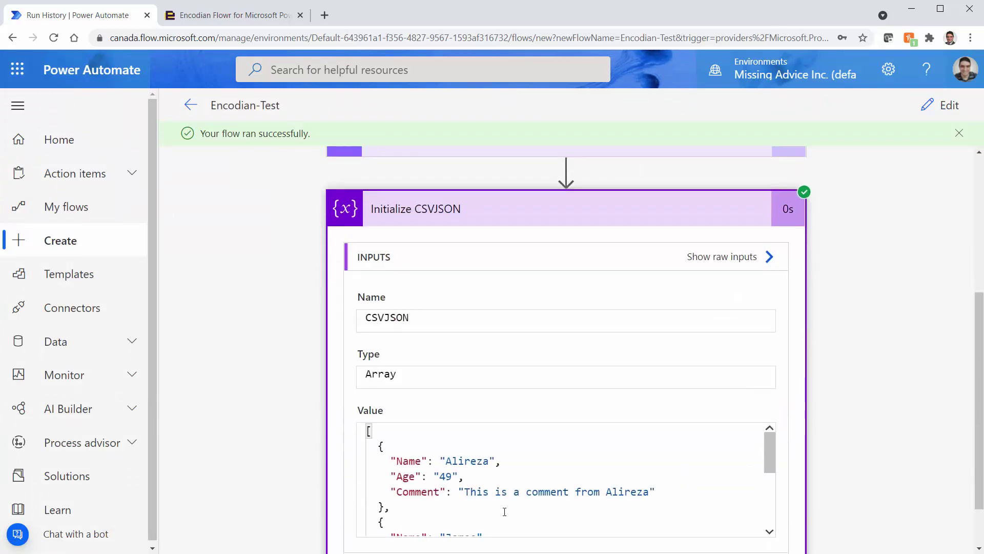
pyautogui.scroll(-6, 414, 478)
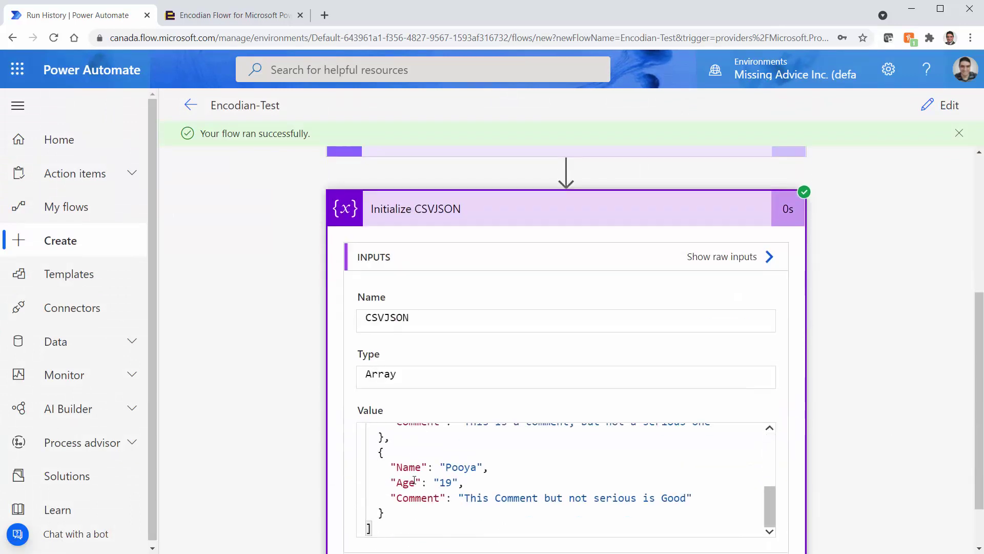
pyautogui.scroll(5, 424, 438)
pyautogui.scroll(5, 424, 439)
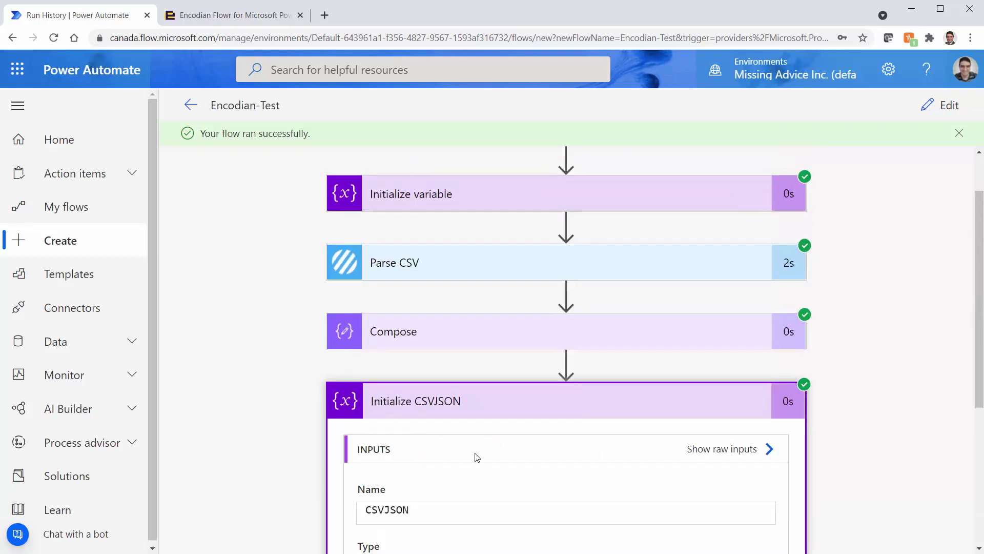
pyautogui.scroll(1, 841, 285)
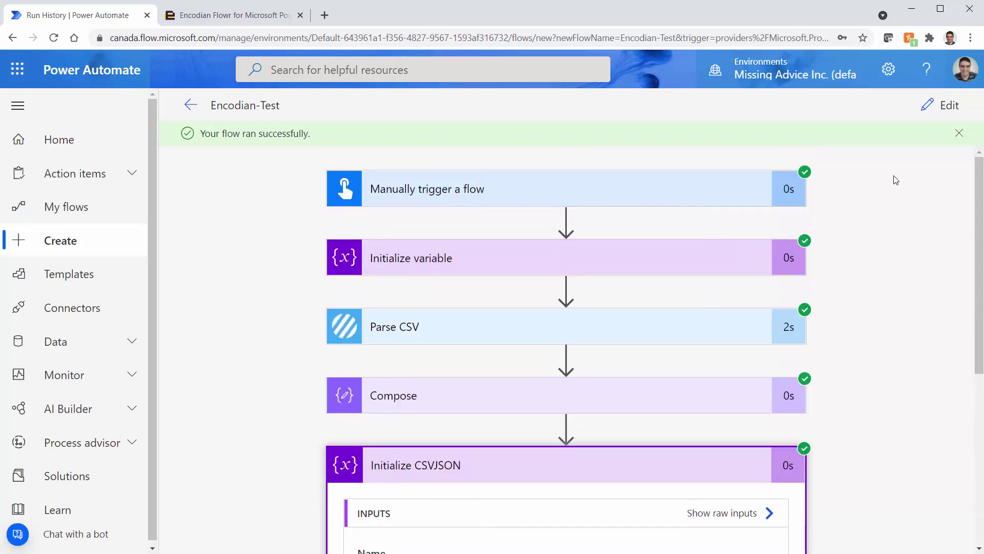
# - Return to edit mode and open the CSVSample value in Initialize variable
pyautogui.click(949, 105)
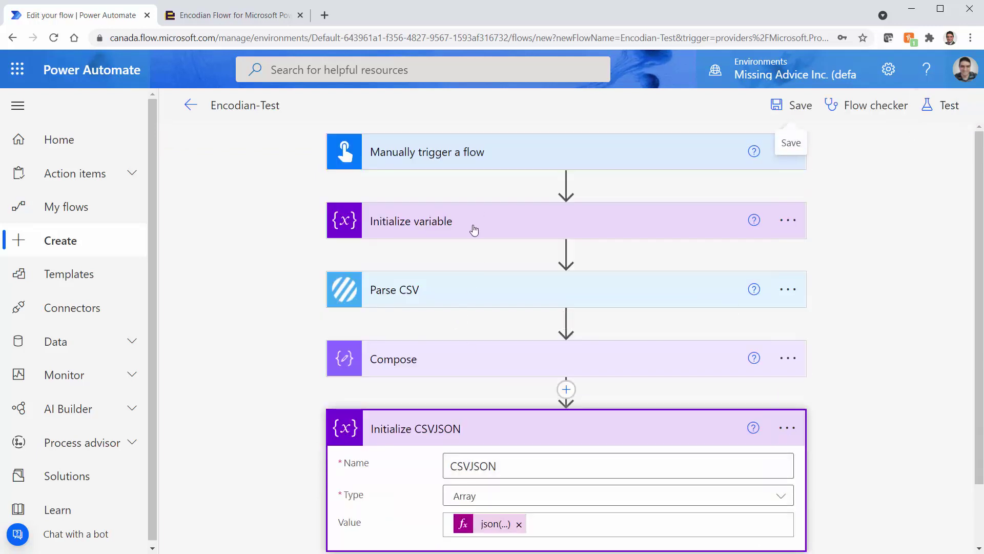
pyautogui.click(496, 226)
pyautogui.click(564, 346)
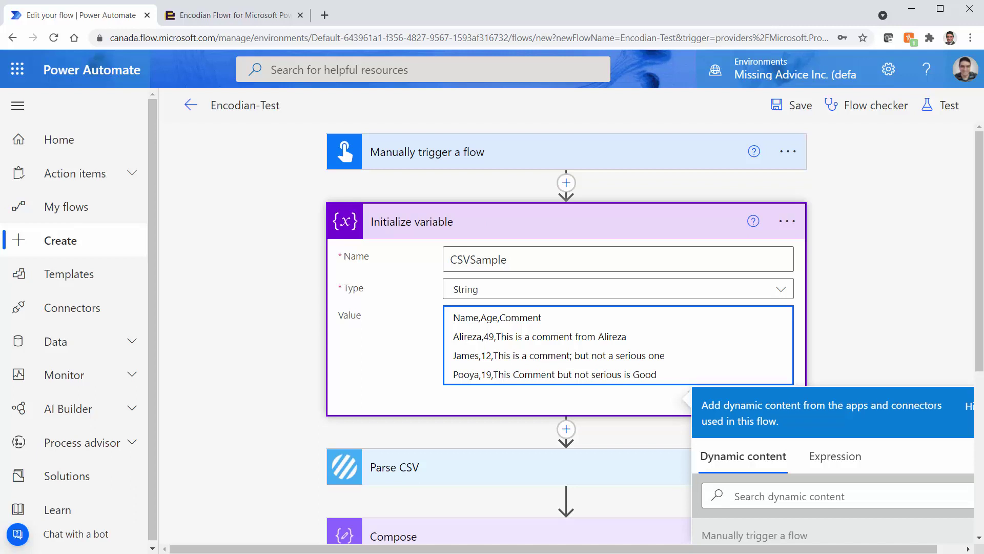
# - Open Sample2.csv in Notepad and copy all its text
pyautogui.hotkey('alt', 'Tab')
pyautogui.rightClick(39, 262)
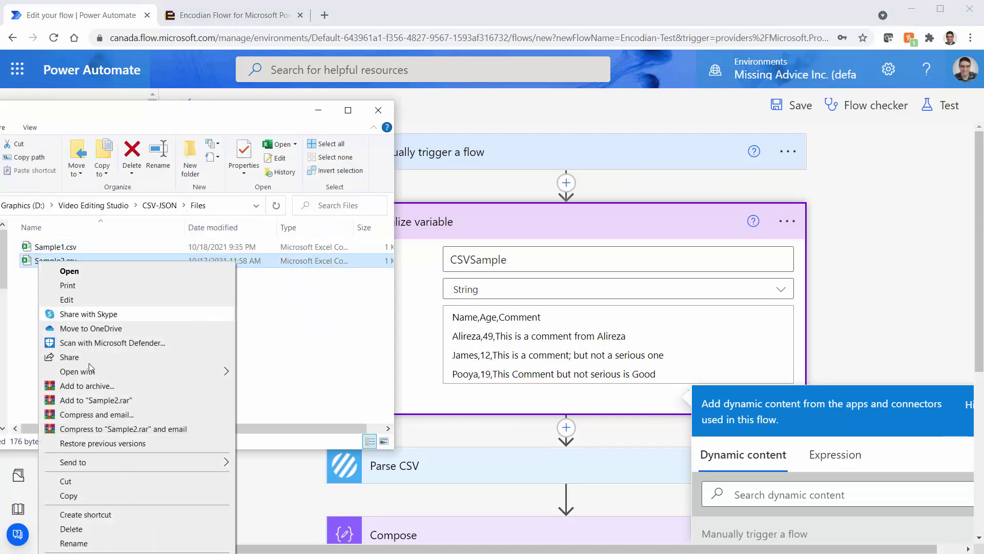
pyautogui.moveTo(115, 371)
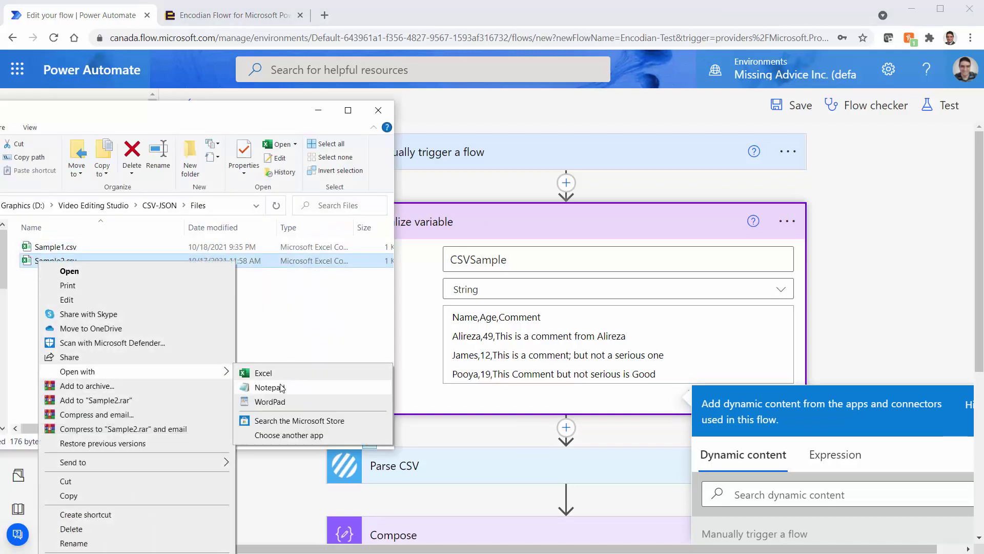
pyautogui.click(305, 387)
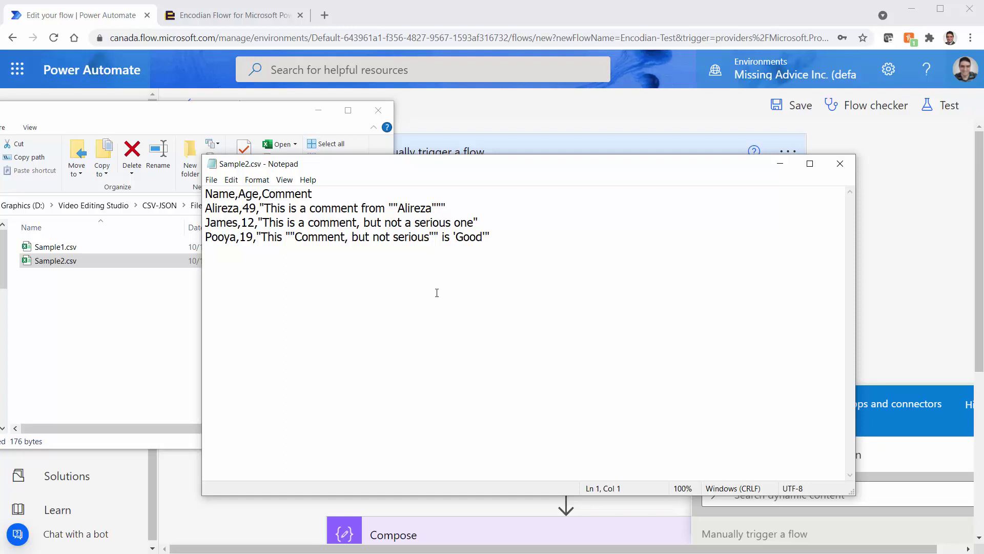
pyautogui.hotkey('ctrl', 'a')
pyautogui.hotkey('ctrl', 'c')
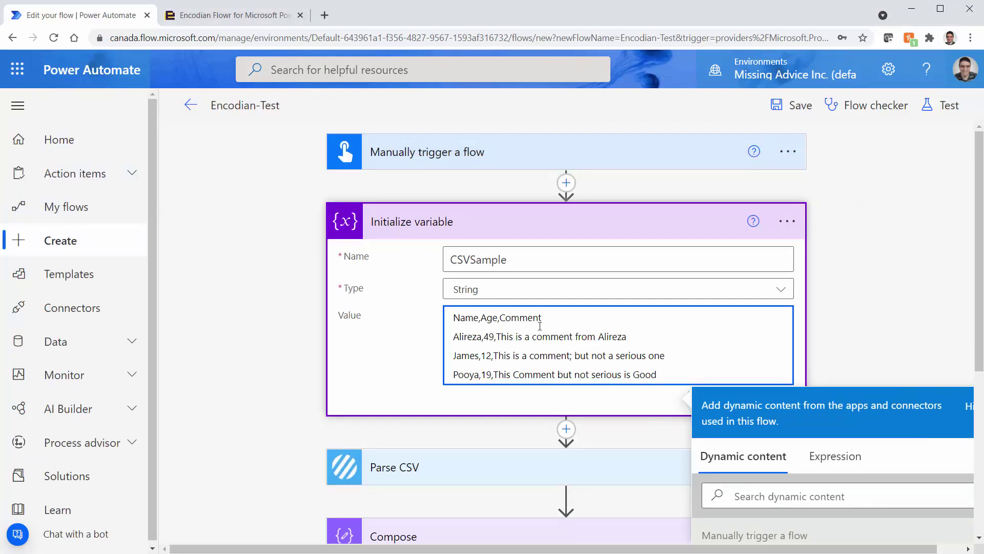
# - Replace the CSVSample value with the Sample2.csv lines, remove the trailing line, and save
pyautogui.hotkey('ctrl', 'a')
pyautogui.hotkey('ctrl', 'v')
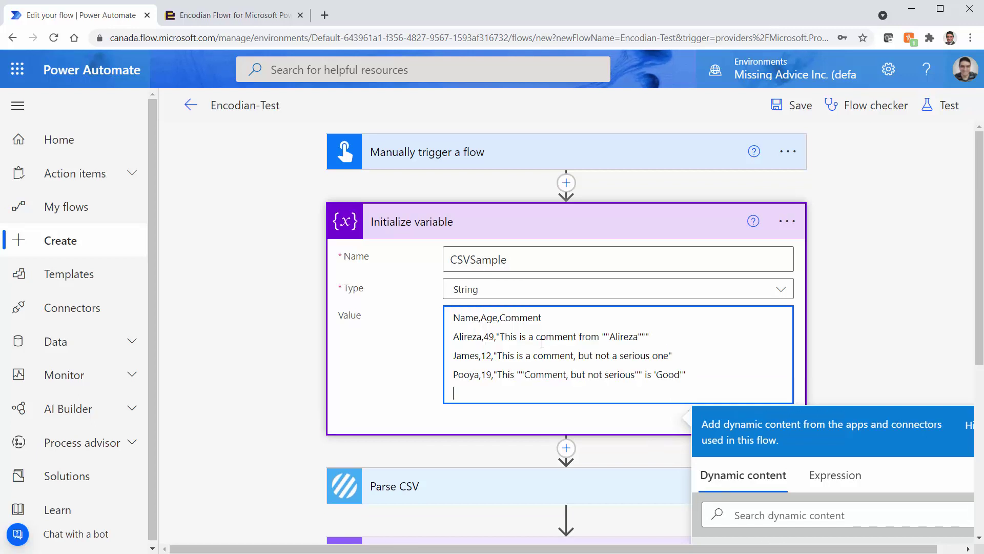
pyautogui.press('BackSpace')
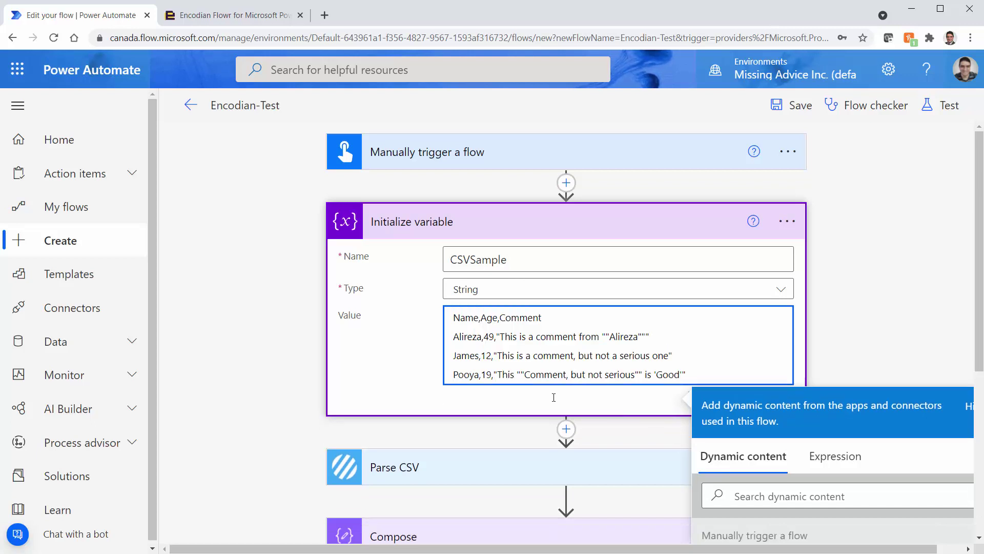
pyautogui.click(792, 106)
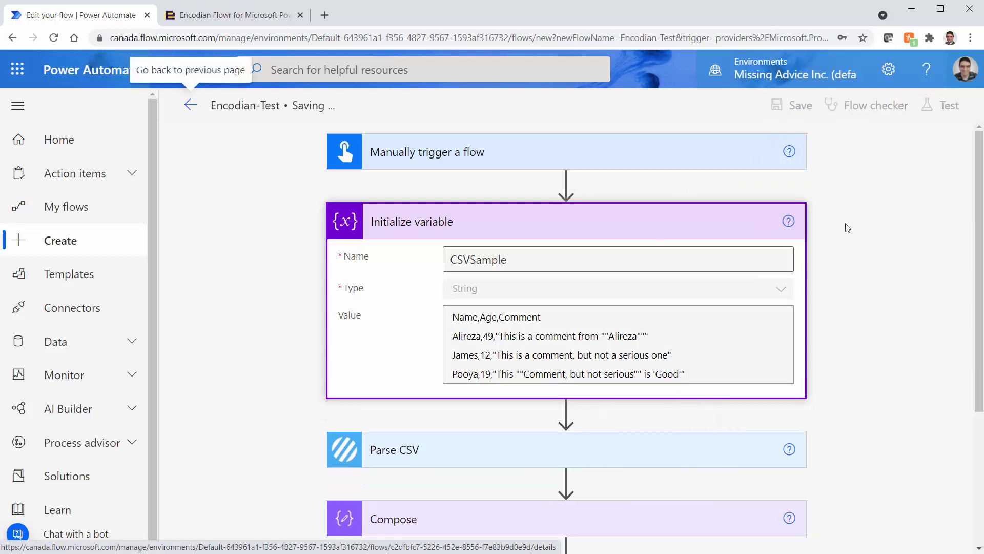
# - Run a manual test of the flow with the quoted sample
pyautogui.click(956, 113)
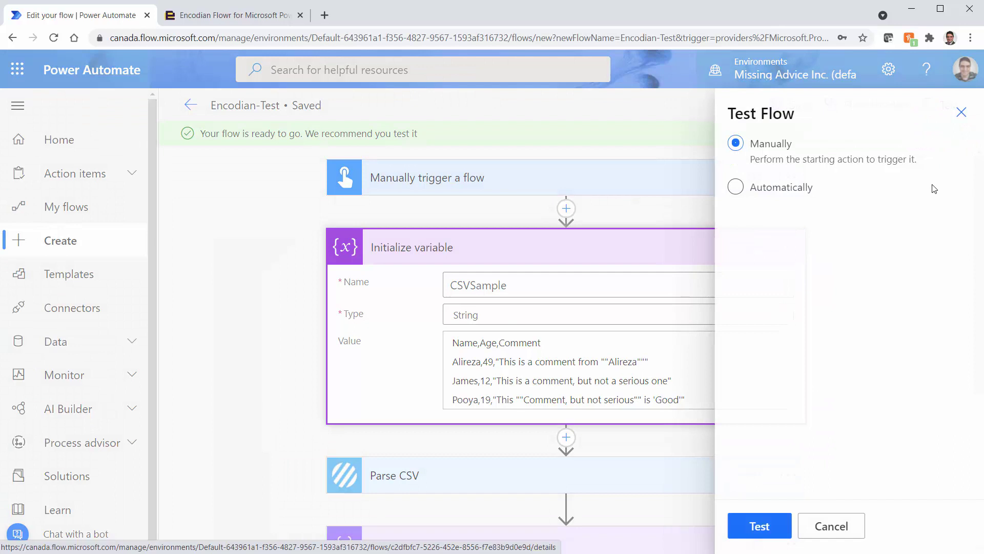
pyautogui.click(755, 527)
pyautogui.click(757, 528)
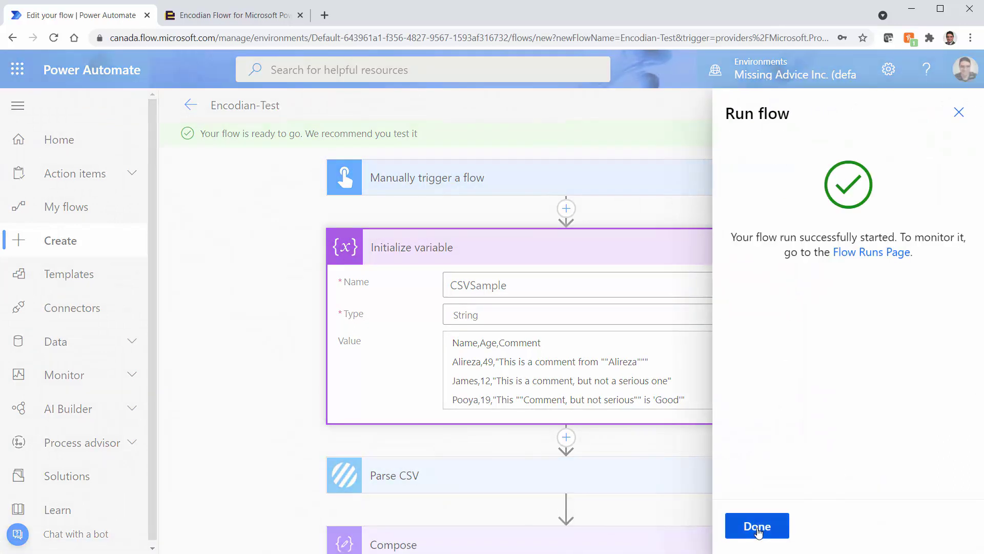
pyautogui.click(757, 528)
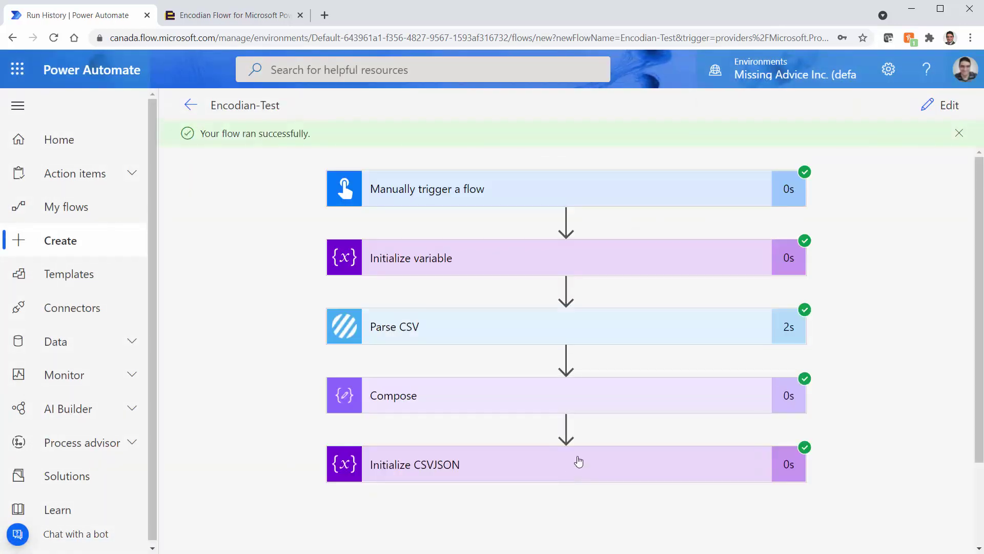
# - Expand Initialize CSVJSON's output and highlight the escaped quotes around a quoted name
pyautogui.click(579, 461)
pyautogui.scroll(-5, 872, 424)
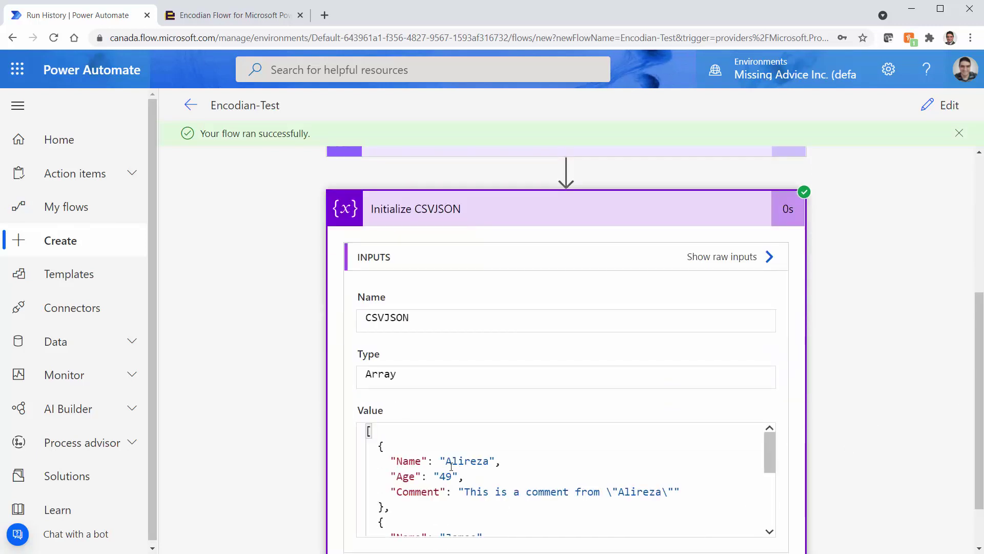
pyautogui.moveTo(446, 462); pyautogui.dragTo(454, 477)
pyautogui.moveTo(607, 492); pyautogui.dragTo(619, 491)
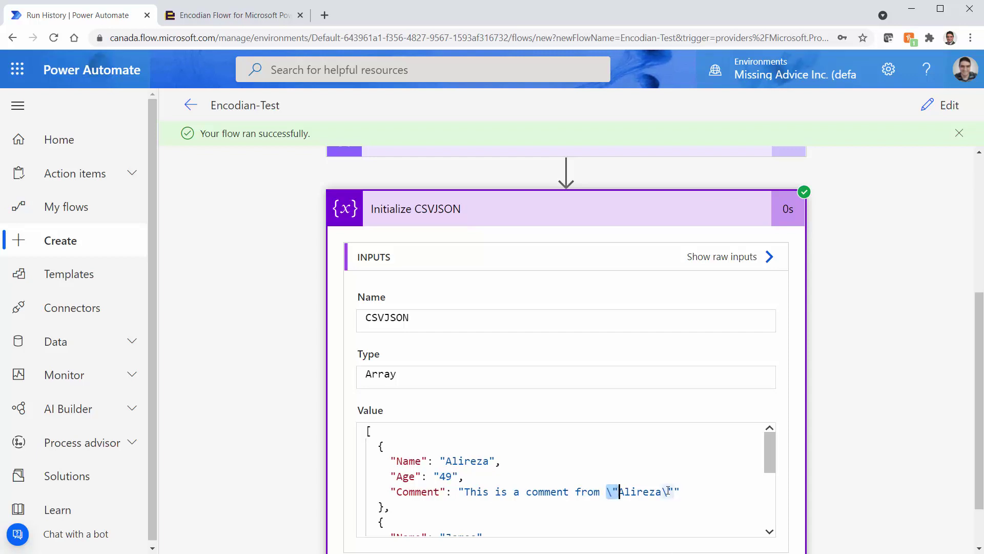
pyautogui.moveTo(662, 491); pyautogui.dragTo(674, 492)
# - Open Sample2.csv in Excel and compare comments in C2, C3 and C4 with the JSON
pyautogui.hotkey('alt', 'Tab')
pyautogui.doubleClick(75, 259)
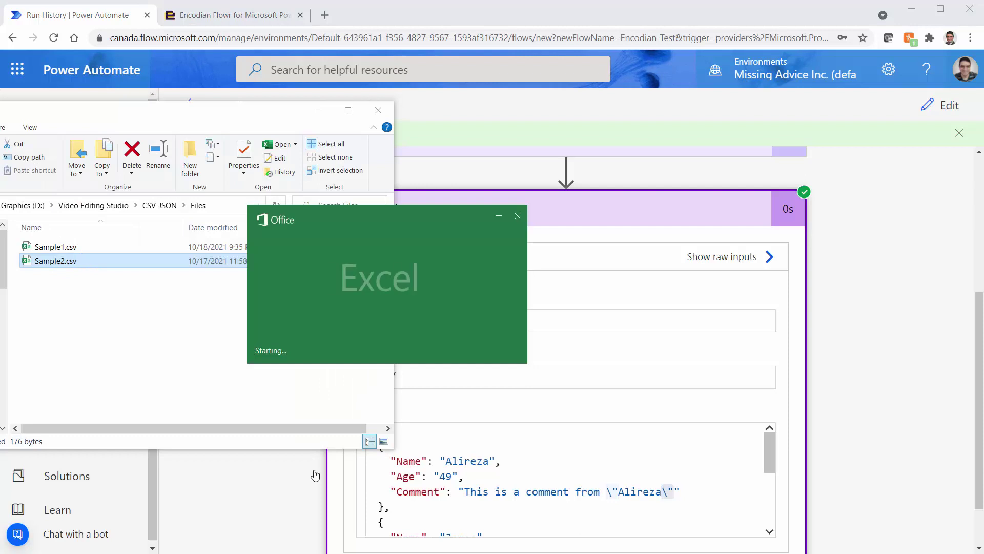
pyautogui.click(138, 180)
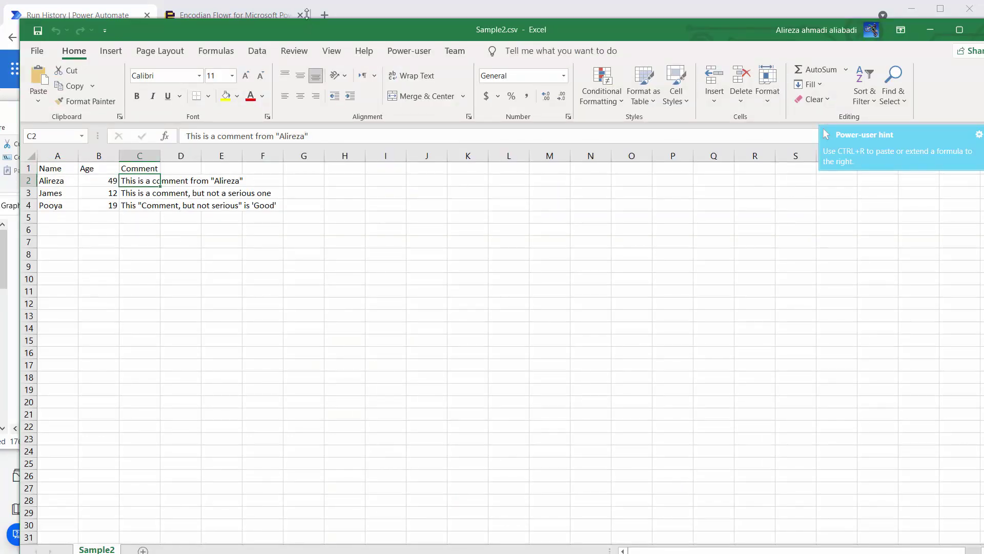
pyautogui.click(130, 193)
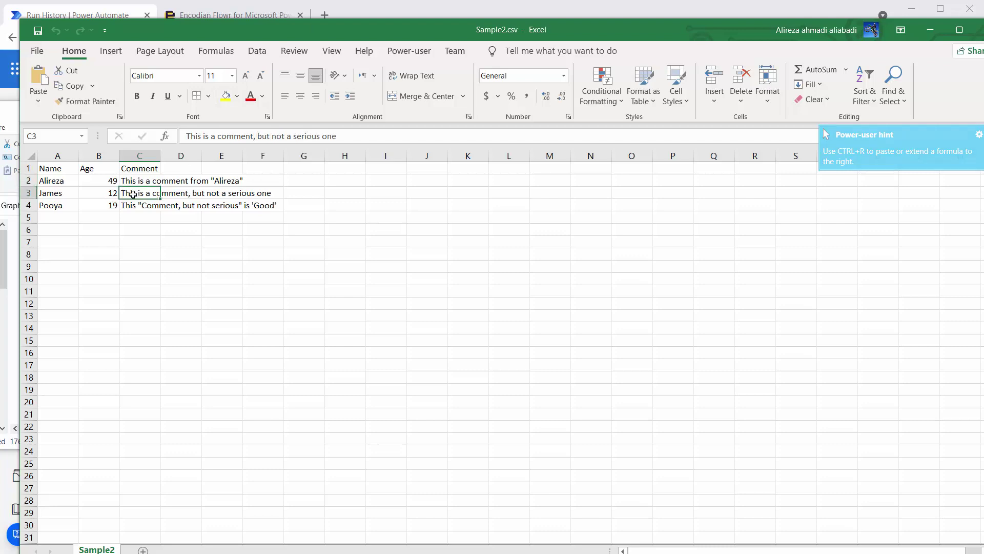
pyautogui.click(105, 15)
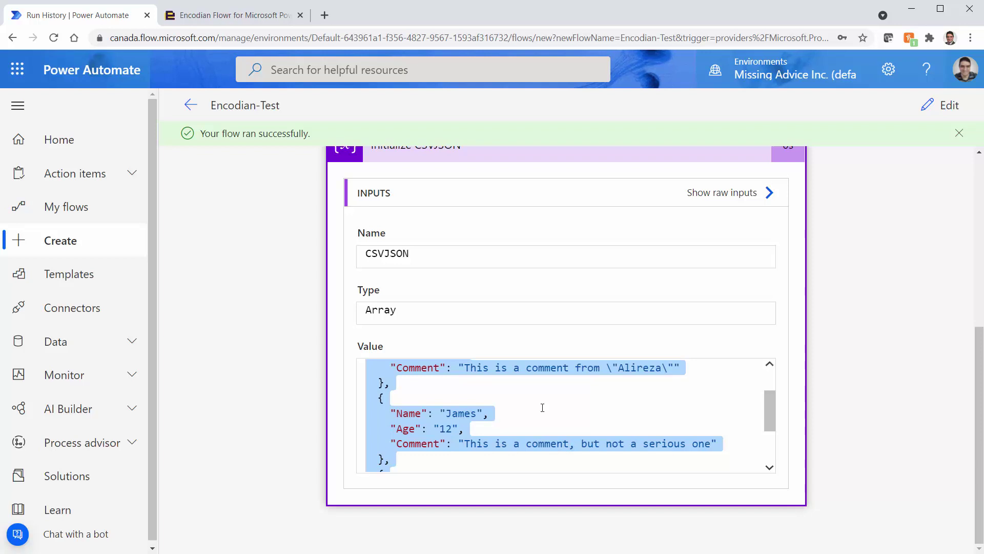
pyautogui.hotkey('alt', 'Tab')
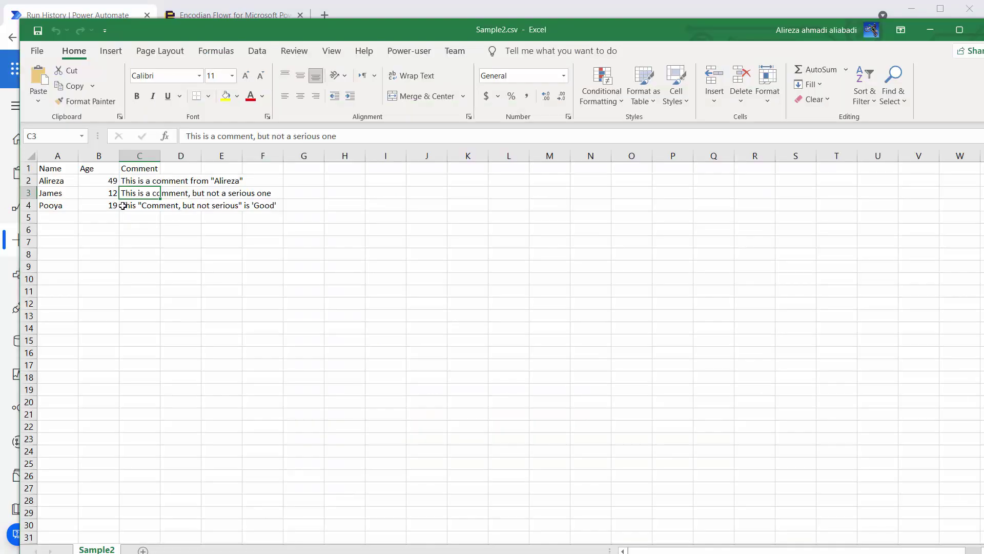
pyautogui.click(123, 206)
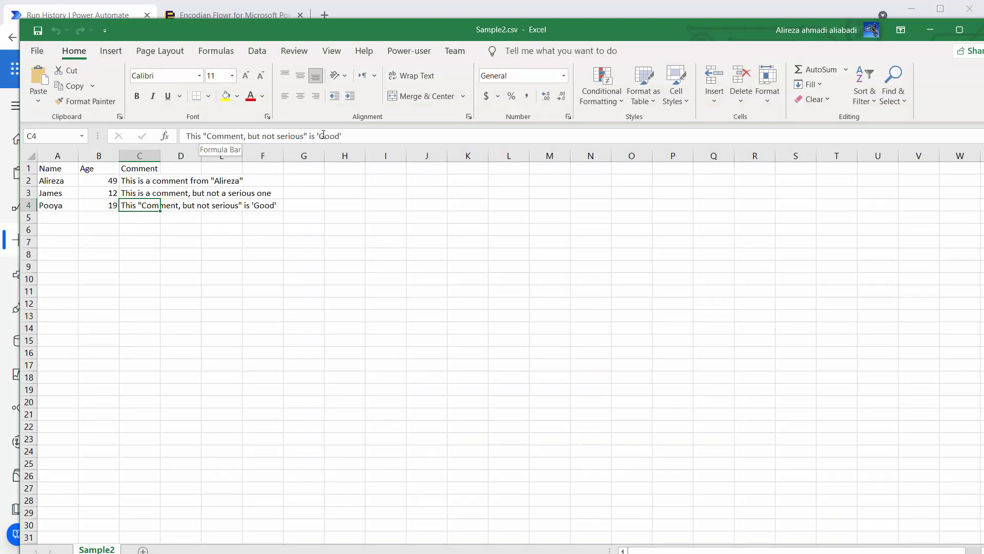
pyautogui.hotkey('alt', 'Tab')
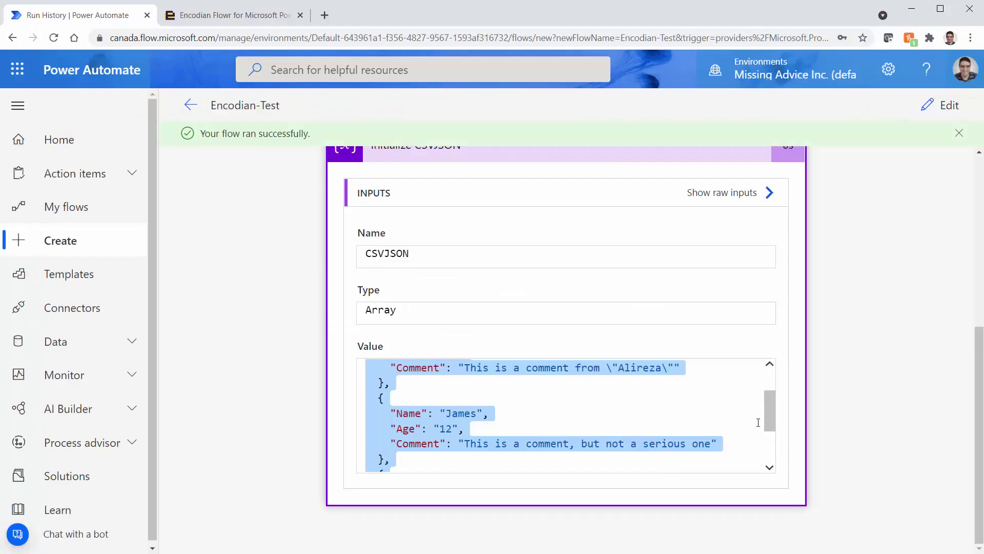
# - Point out the escaped quotes and single-quoted 'Good' in the JSON, then resume editing
pyautogui.moveTo(768, 415); pyautogui.dragTo(750, 459)
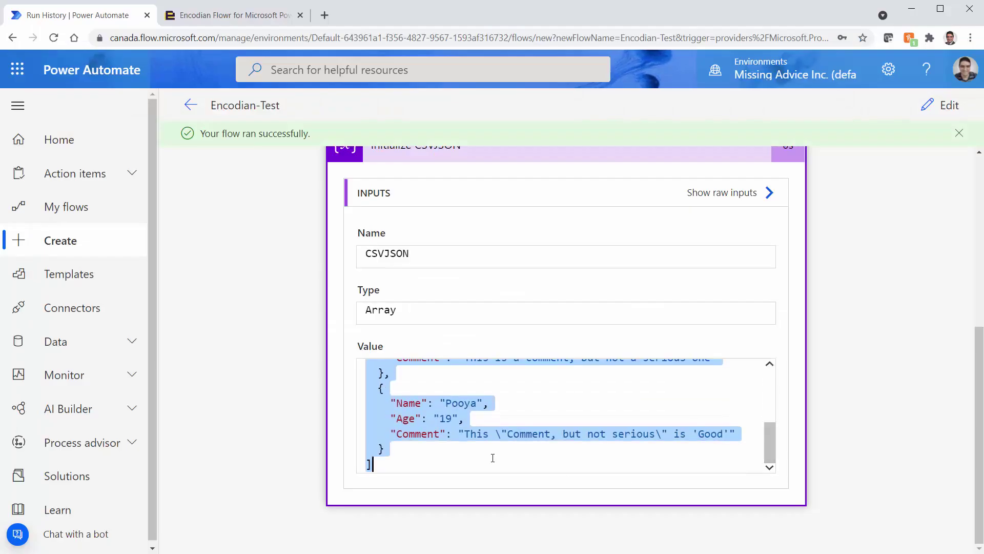
pyautogui.click(502, 435)
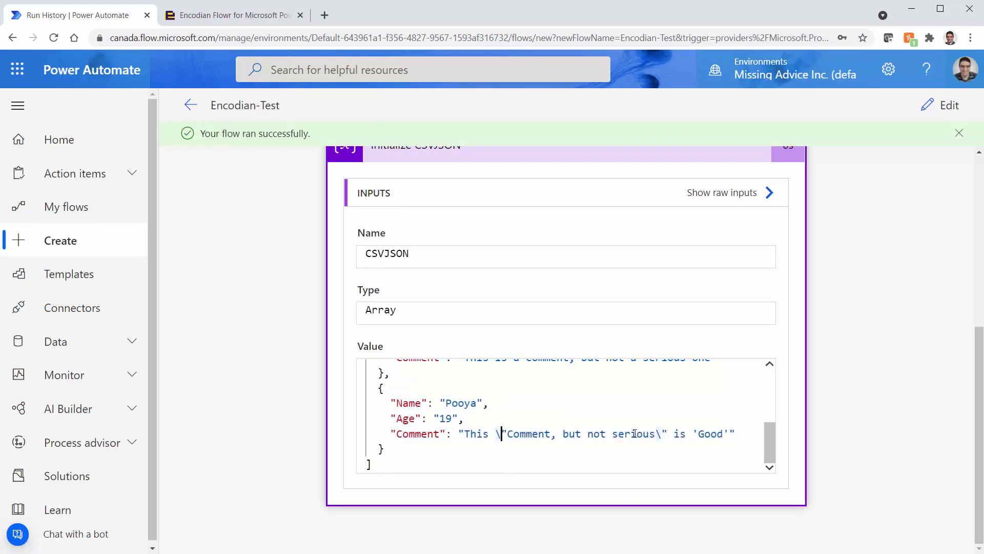
pyautogui.click(667, 434)
pyautogui.moveTo(693, 434); pyautogui.dragTo(719, 436)
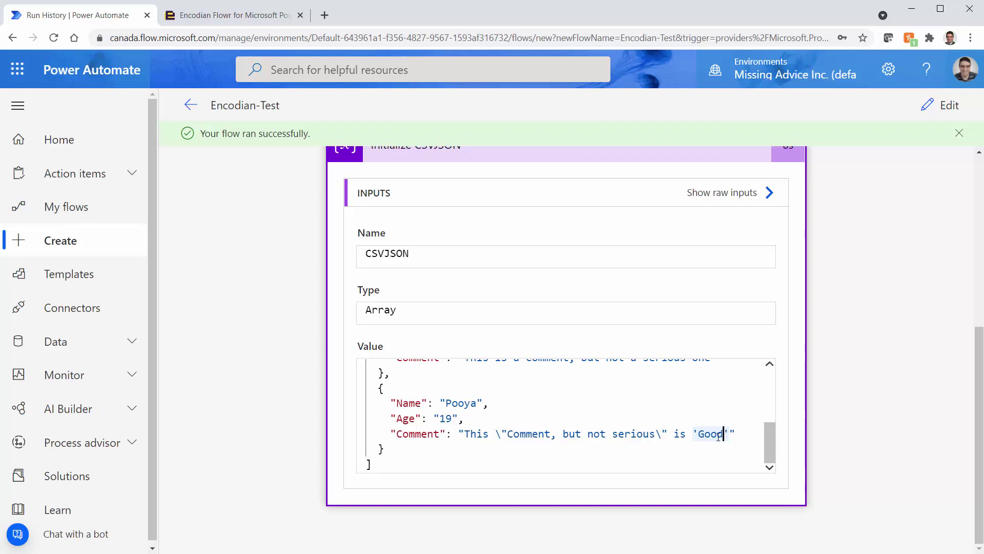
pyautogui.click(948, 108)
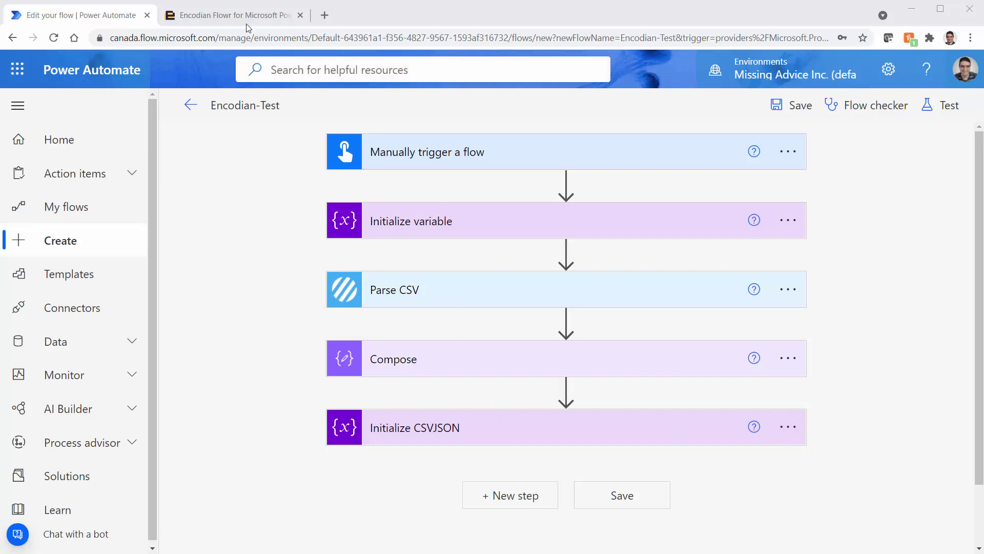
# - Browse the Encodian Flowr page's feature list and its Free, Standard and Midsize pricing plans
pyautogui.click(229, 16)
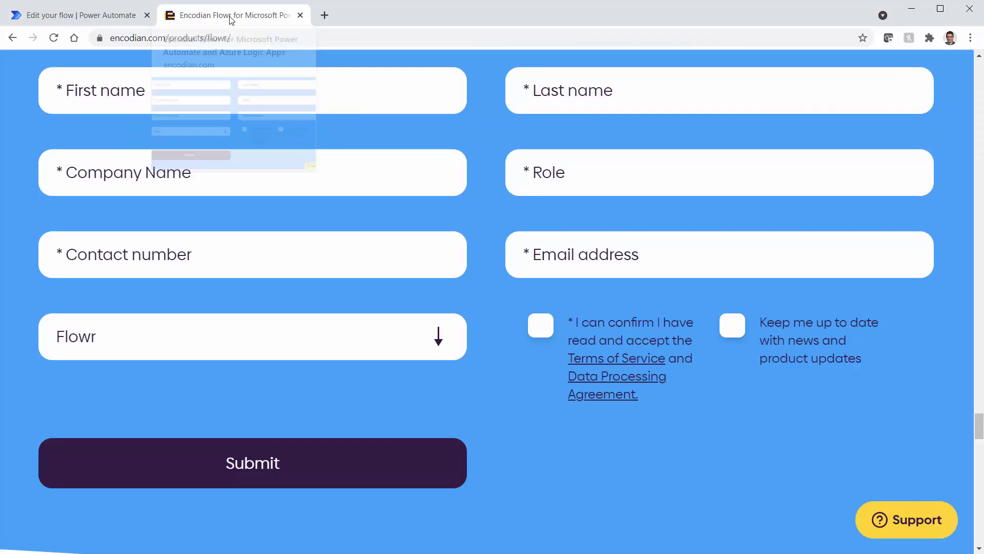
pyautogui.scroll(20, 469, 372)
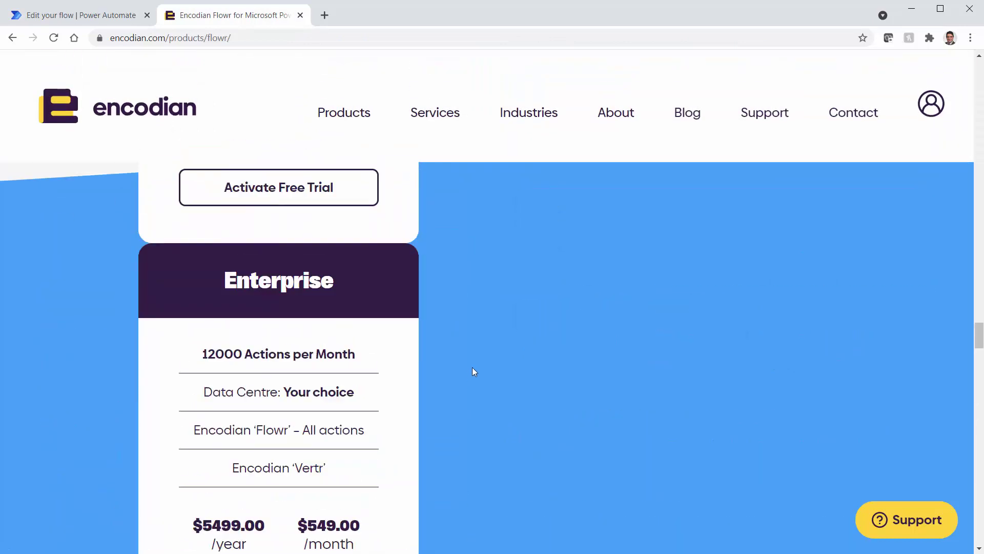
pyautogui.scroll(15, 473, 370)
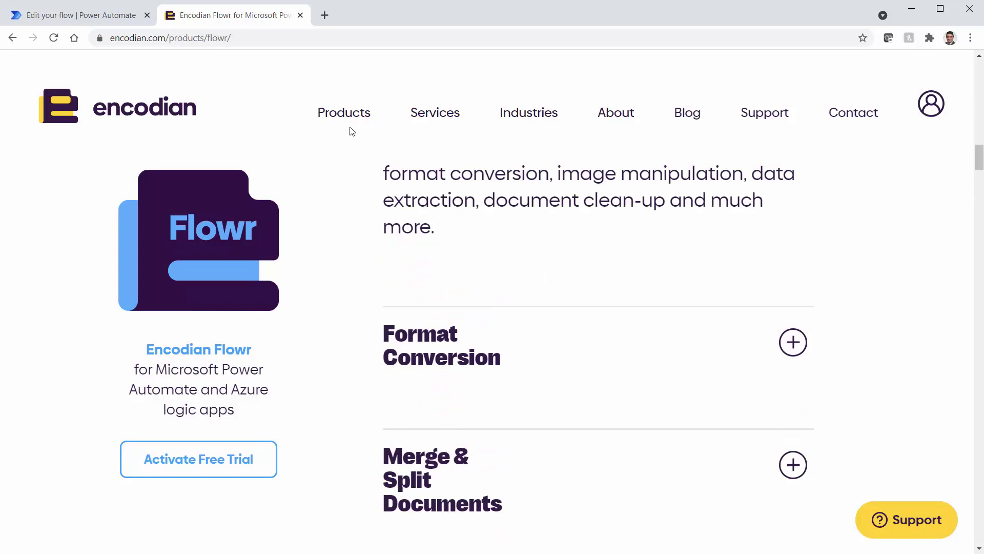
pyautogui.scroll(-6, 448, 208)
pyautogui.scroll(-20, 448, 209)
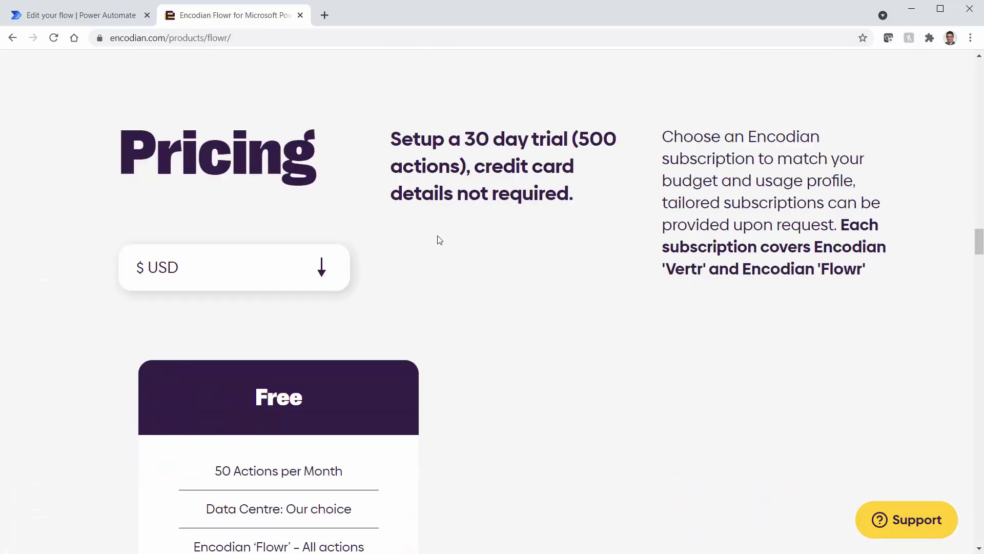
pyautogui.scroll(-7, 436, 239)
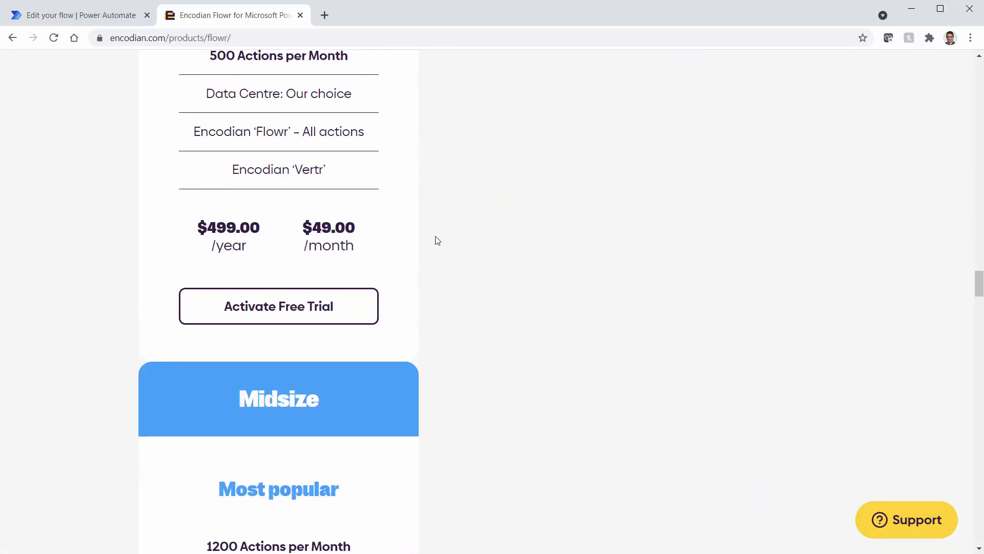
pyautogui.scroll(6, 433, 248)
pyautogui.scroll(5, 488, 359)
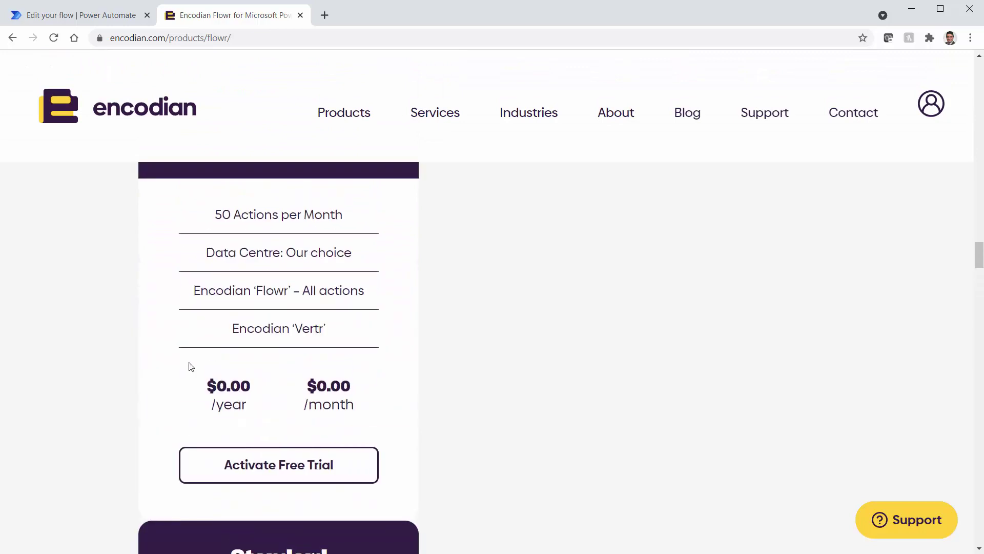
pyautogui.scroll(-5, 460, 408)
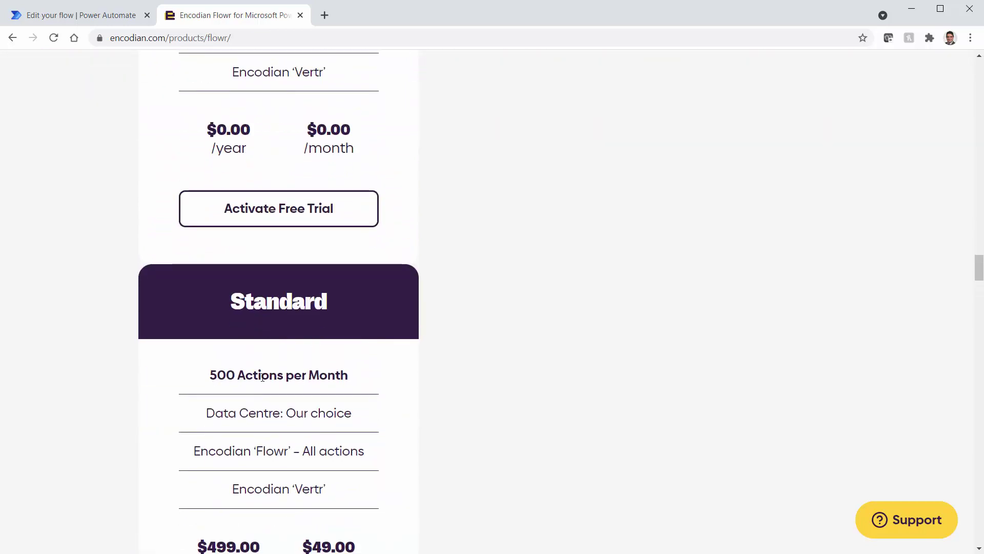
pyautogui.scroll(-2, 445, 396)
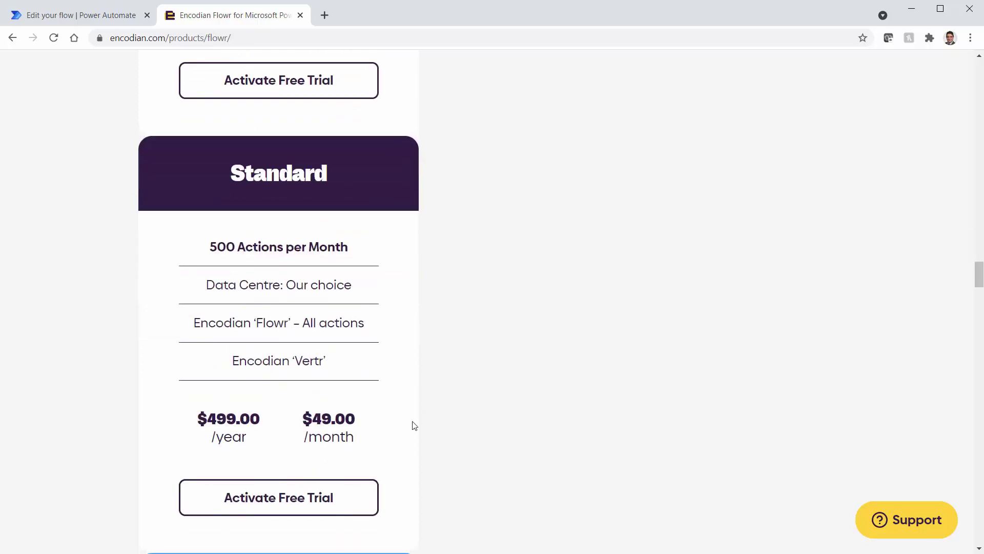
pyautogui.scroll(-5, 414, 426)
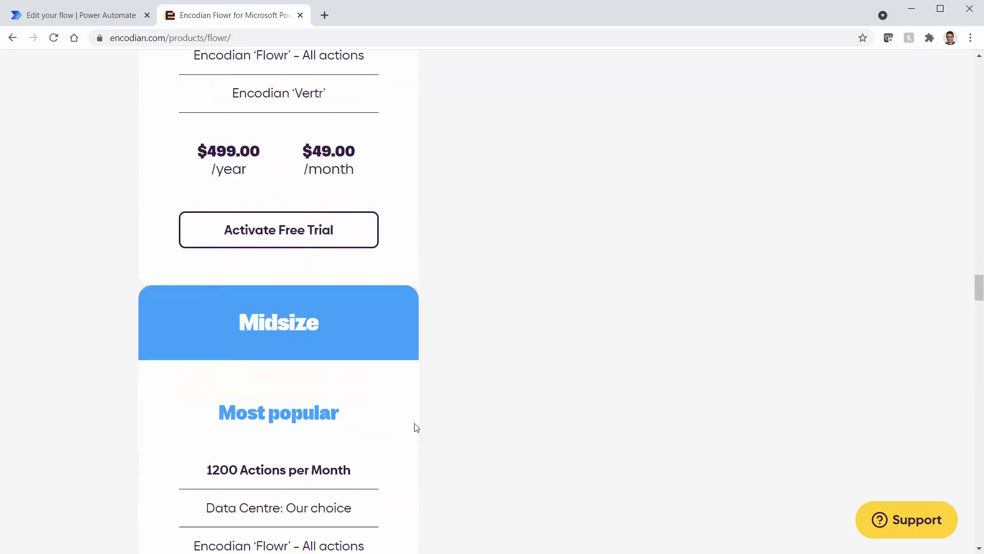
pyautogui.scroll(-2, 414, 429)
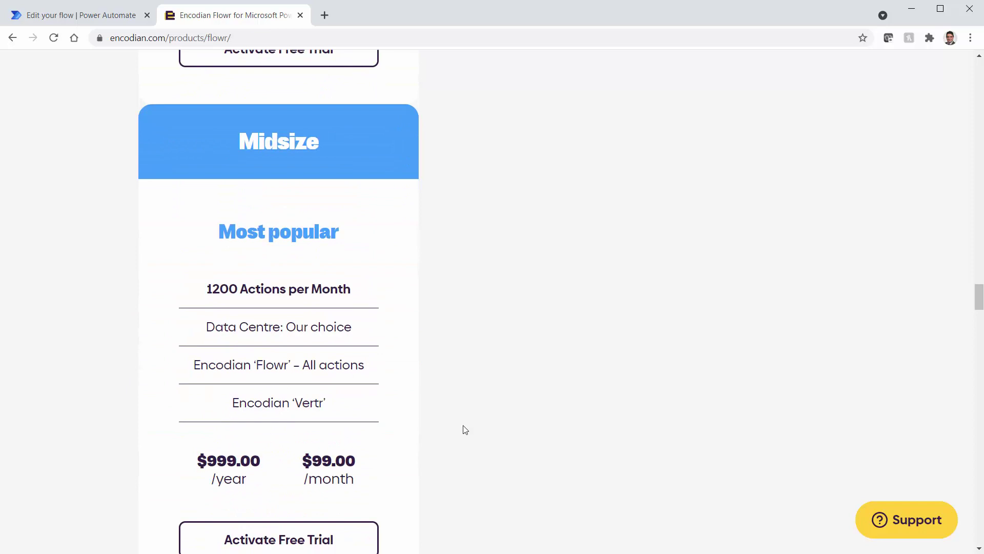
pyautogui.scroll(3, 464, 425)
pyautogui.scroll(4, 463, 425)
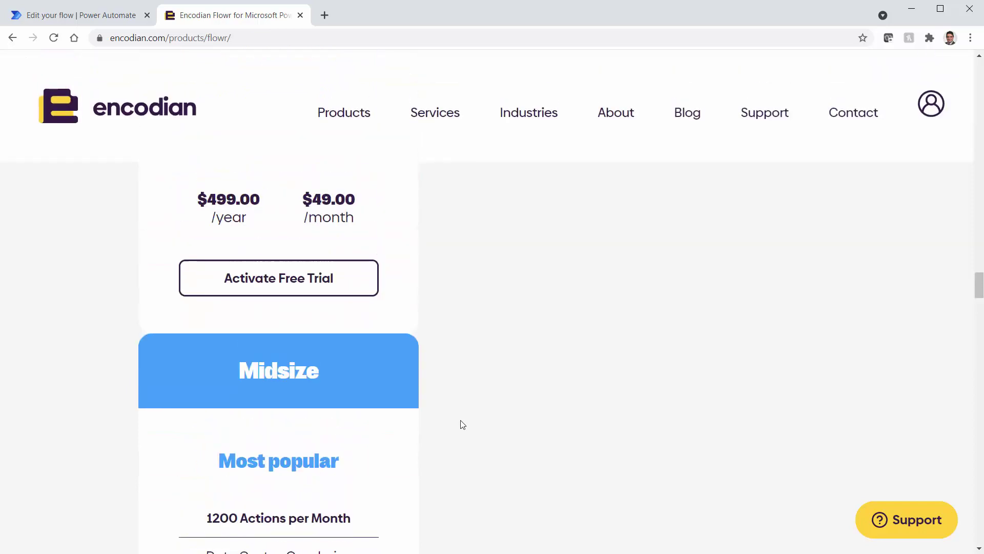